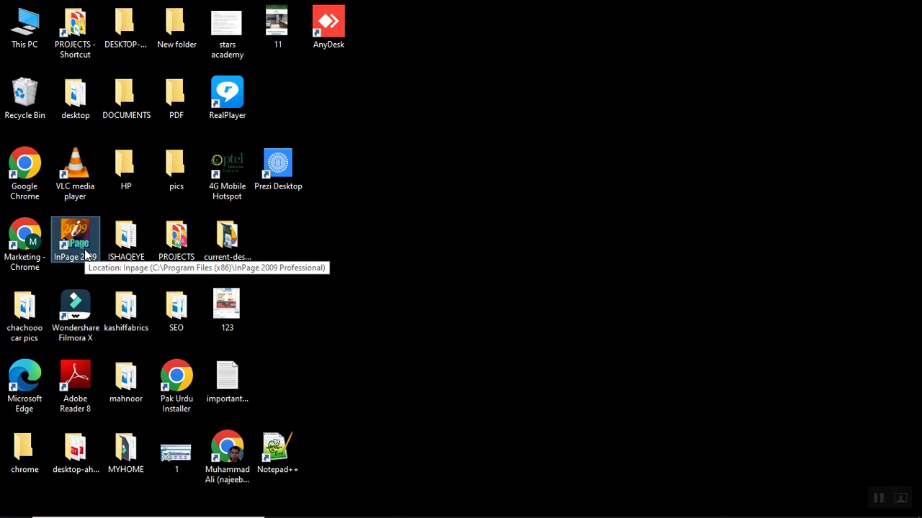
# Launch InPage 2009 from its desktop shortcut and wait for the registry warning.
pyautogui.doubleClick(63, 245)
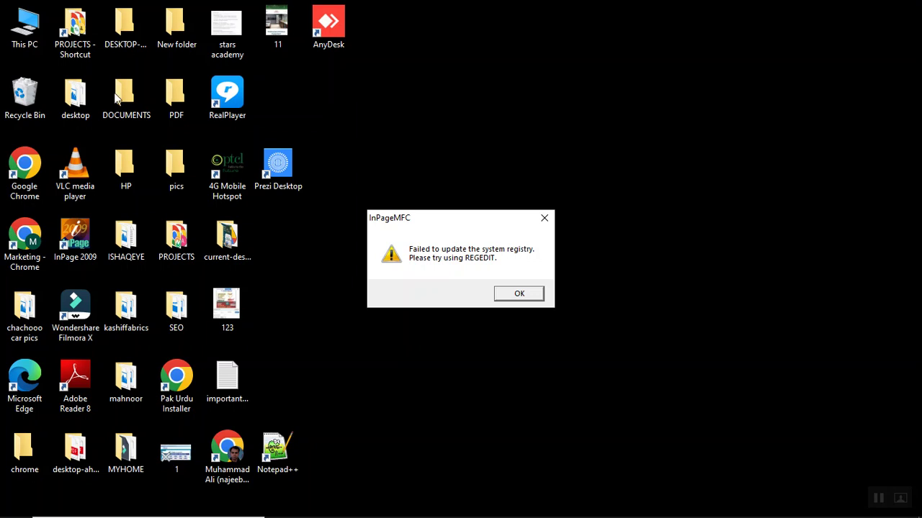
# Dismiss the registry warning, create a default A4 Untitled-1 document, and minimize InPage.
pyautogui.click(514, 299)
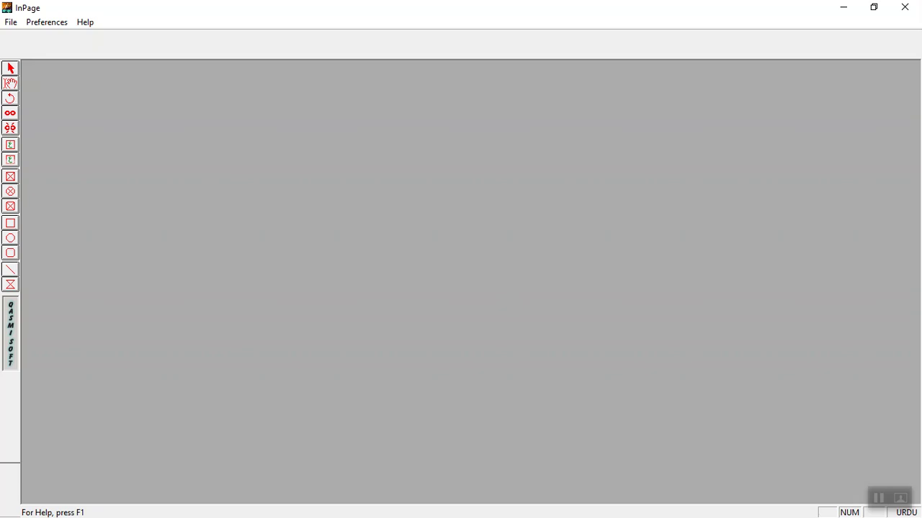
pyautogui.click(10, 23)
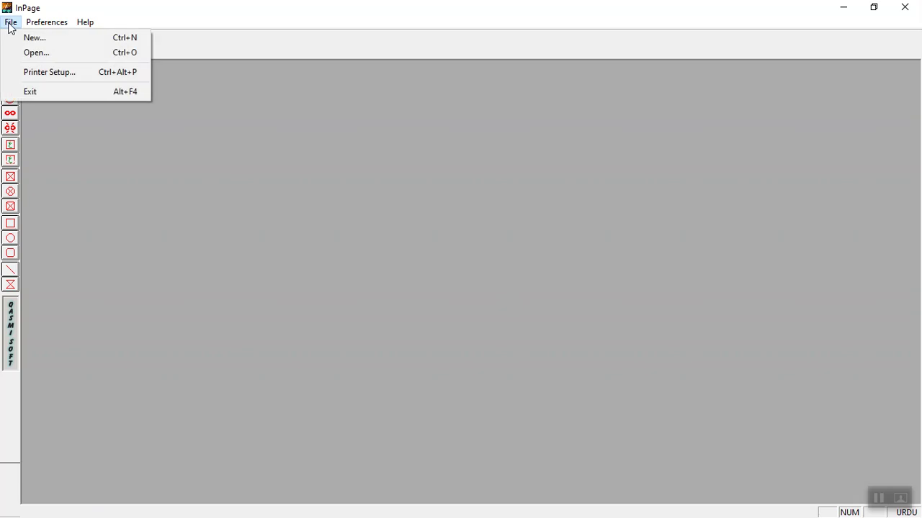
pyautogui.click(36, 42)
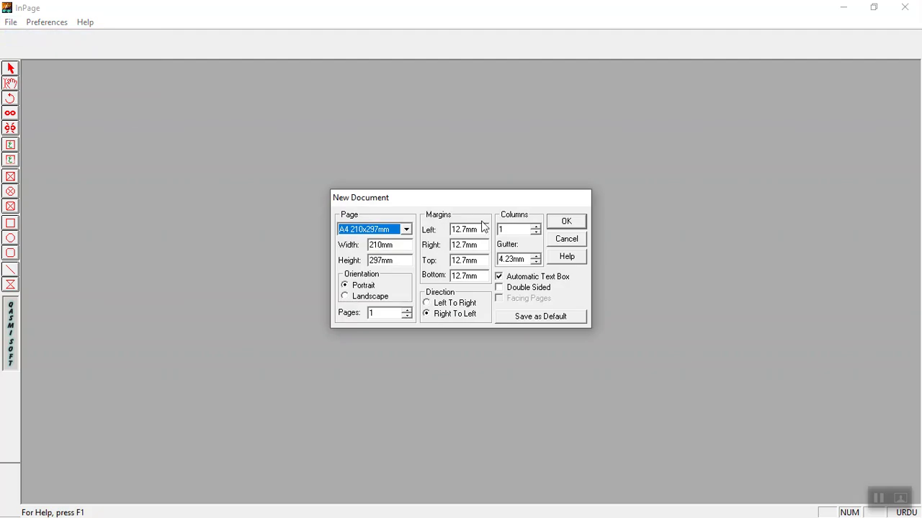
pyautogui.click(576, 221)
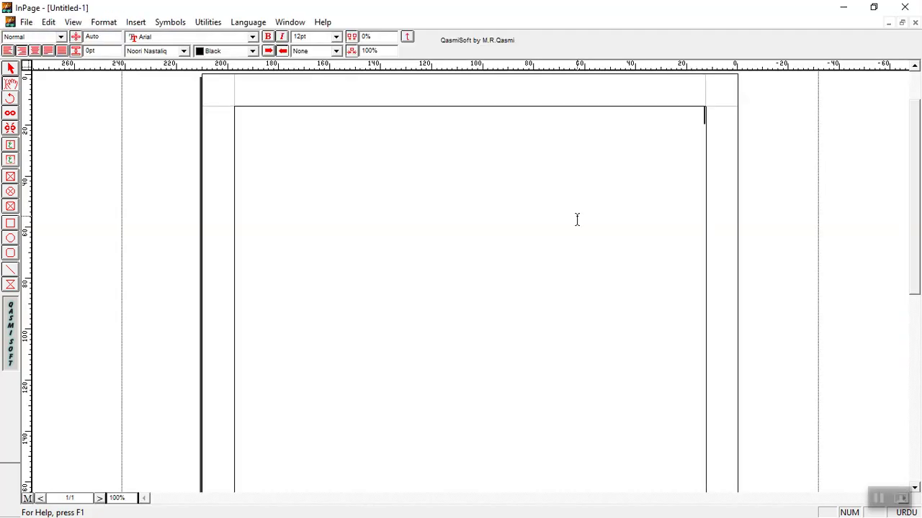
pyautogui.click(842, 7)
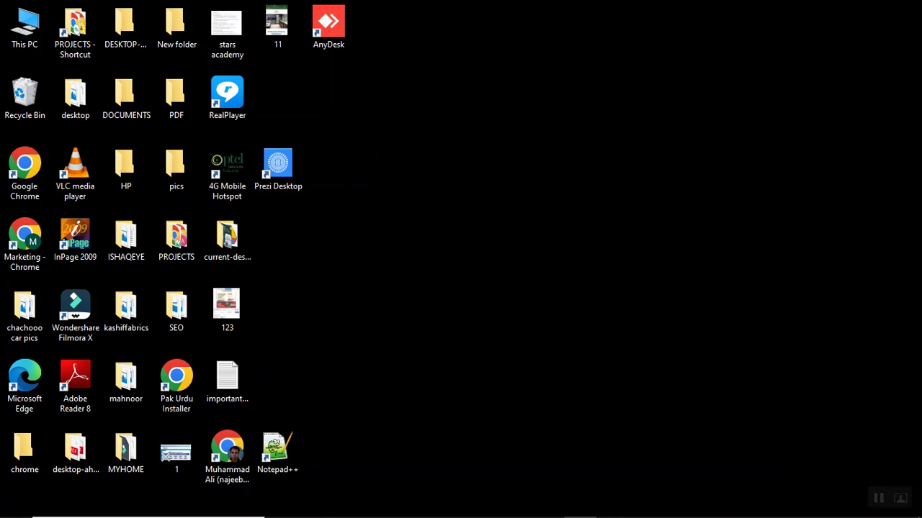
# Start Word from the taskbar, create a blank document, then minimize Word.
pyautogui.click(316, 506)
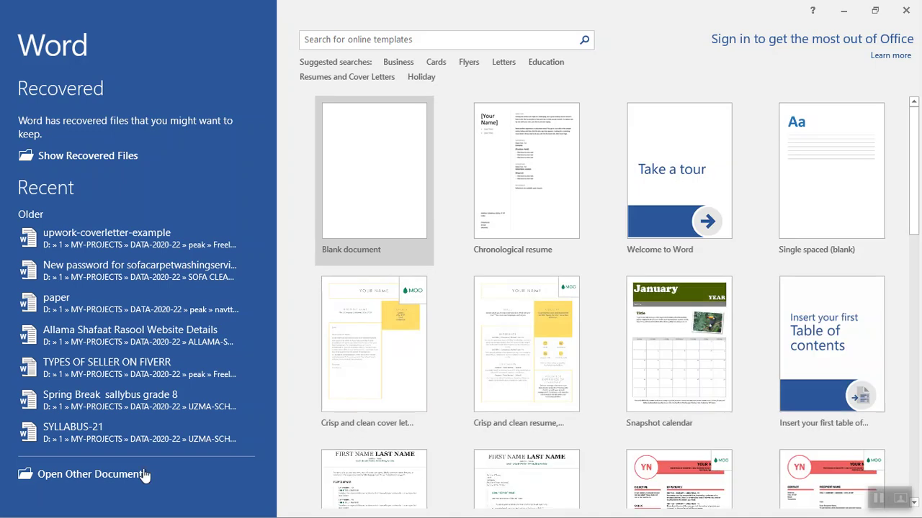
pyautogui.click(378, 151)
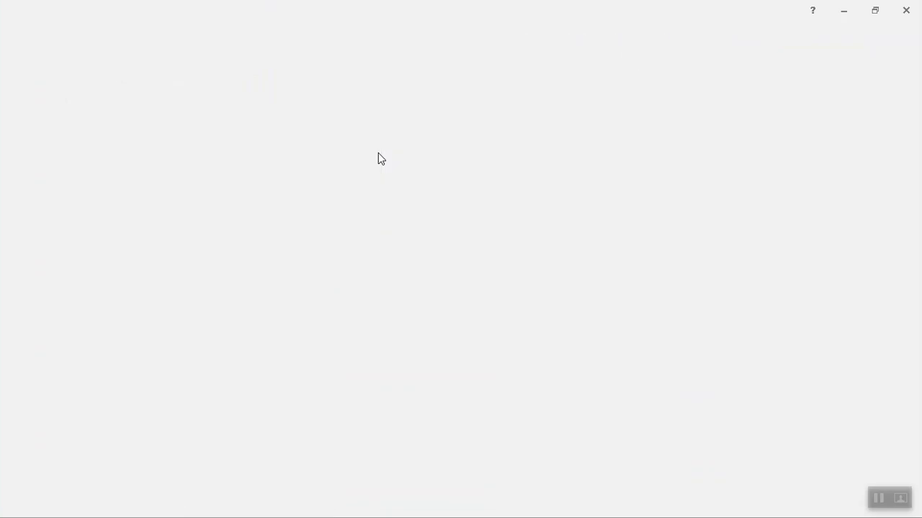
pyautogui.click(842, 11)
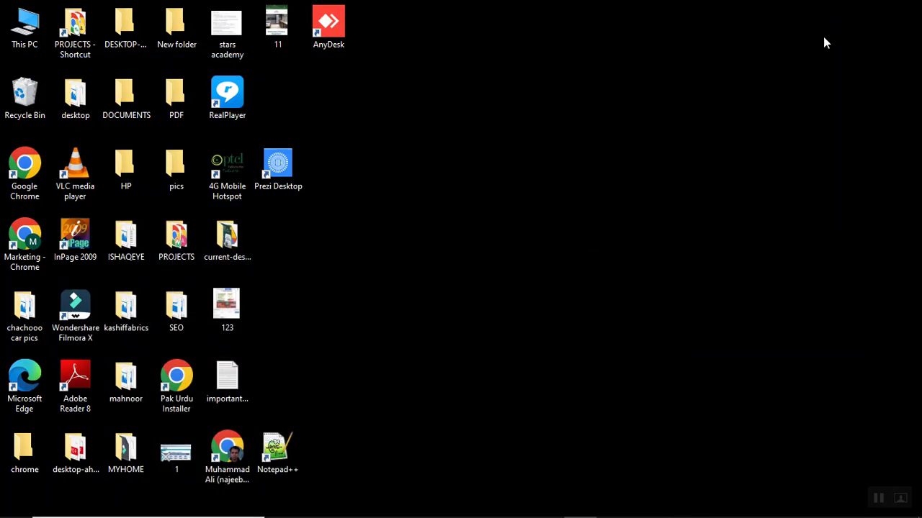
# Launch Photoshop and select dhalahoephase9-blockwise-rates-04-09-22 in the September 2022 folder to open.
pyautogui.click(447, 506)
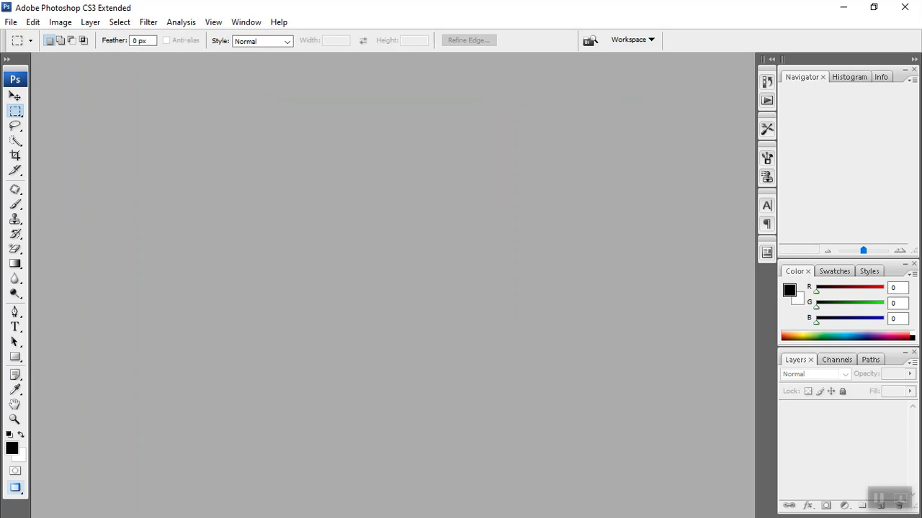
pyautogui.click(11, 22)
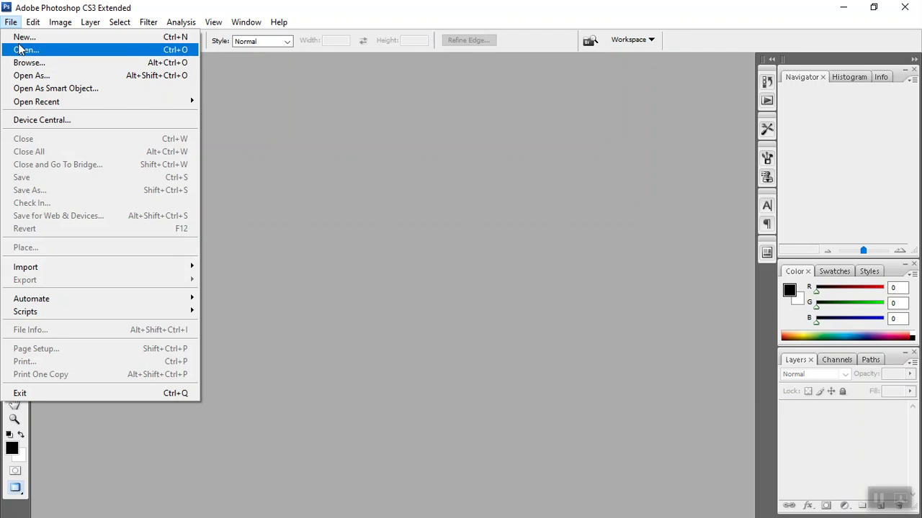
pyautogui.click(19, 49)
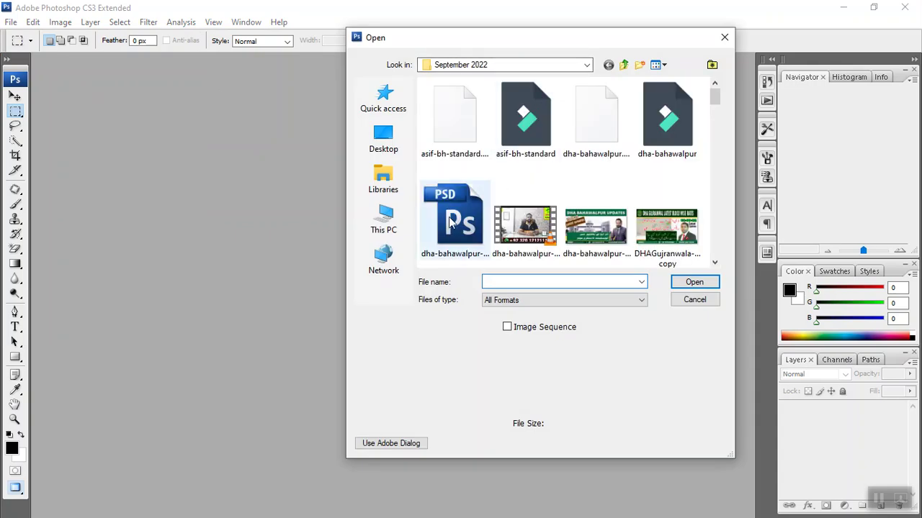
pyautogui.click(451, 222)
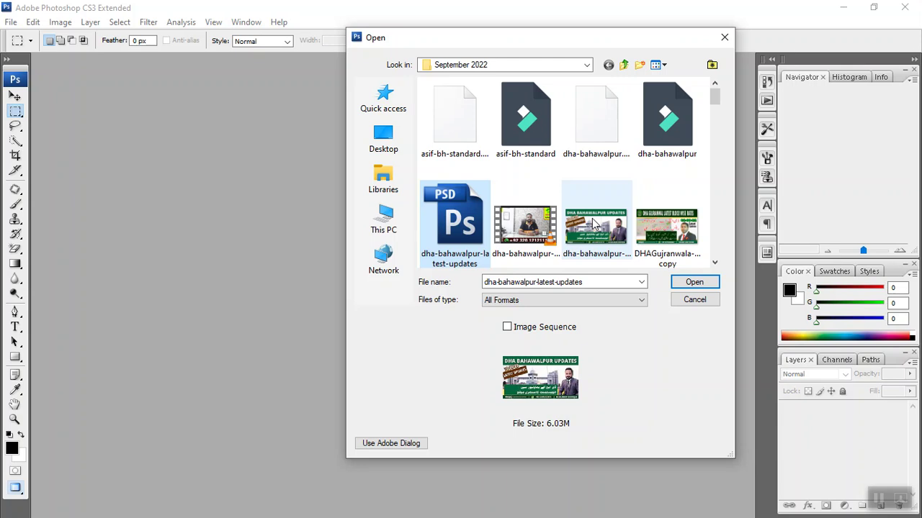
pyautogui.scroll(-3, 648, 222)
pyautogui.click(576, 131)
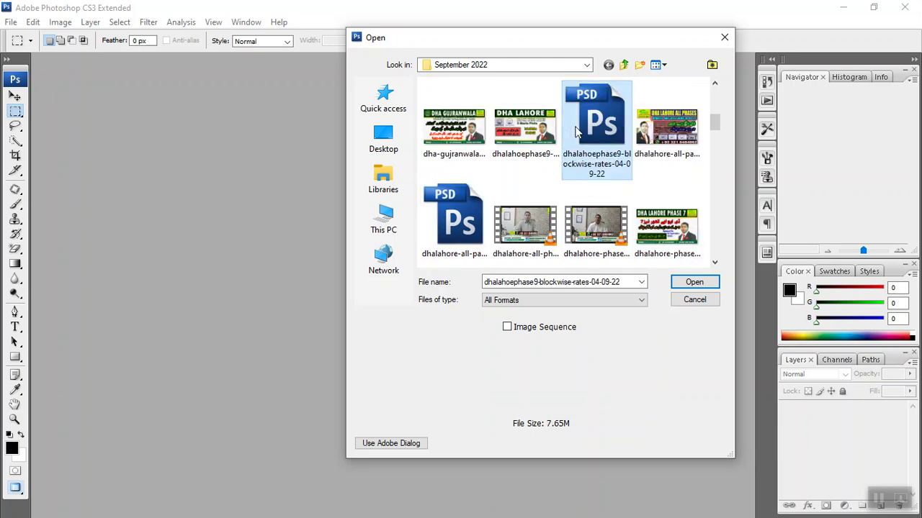
# Open the PSD, retype '5 Marla Plots' as '10 Marla Plots', then select the red-box Urdu layer.
pyautogui.click(687, 284)
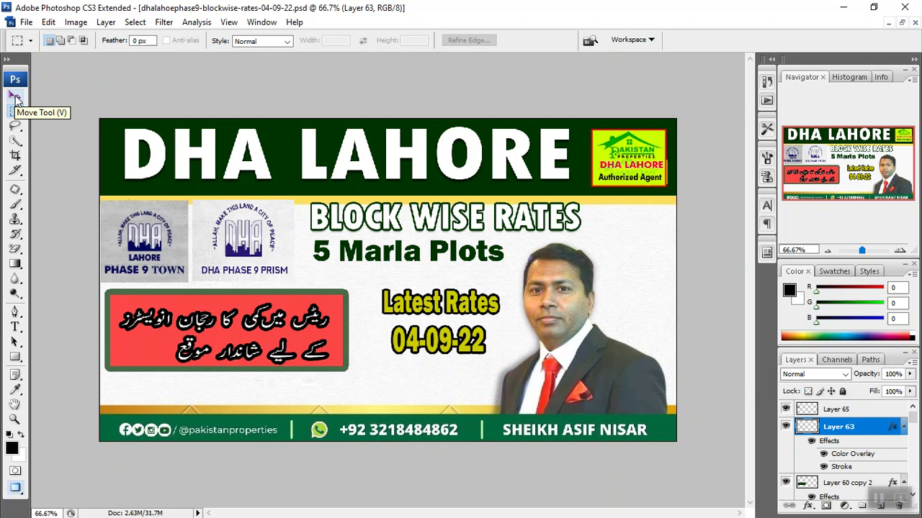
pyautogui.click(15, 97)
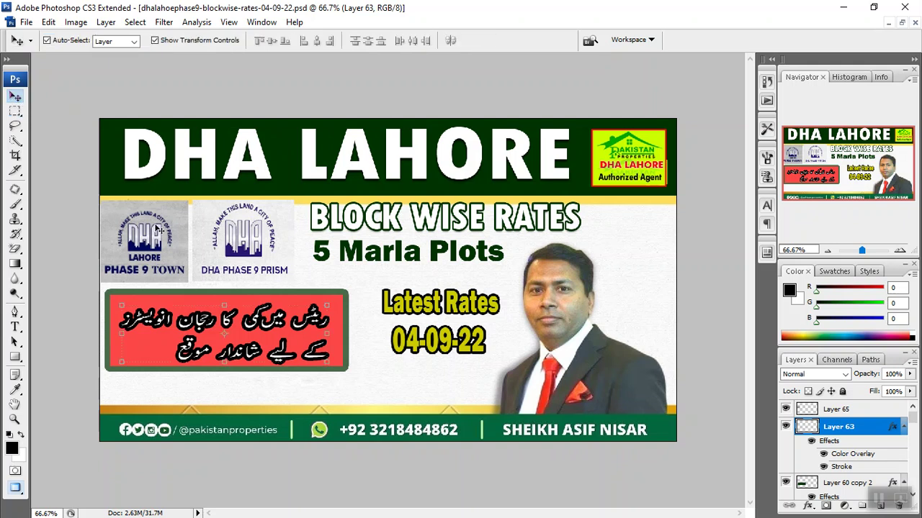
pyautogui.click(326, 256)
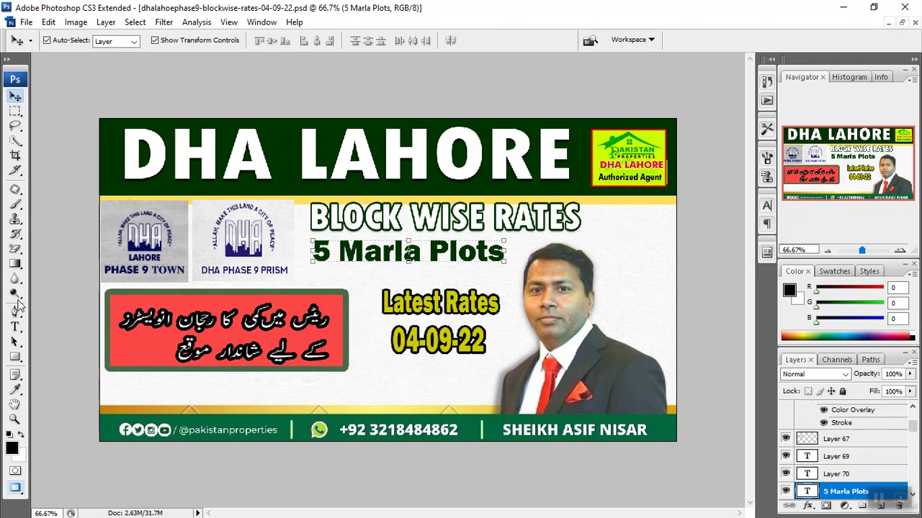
pyautogui.click(15, 327)
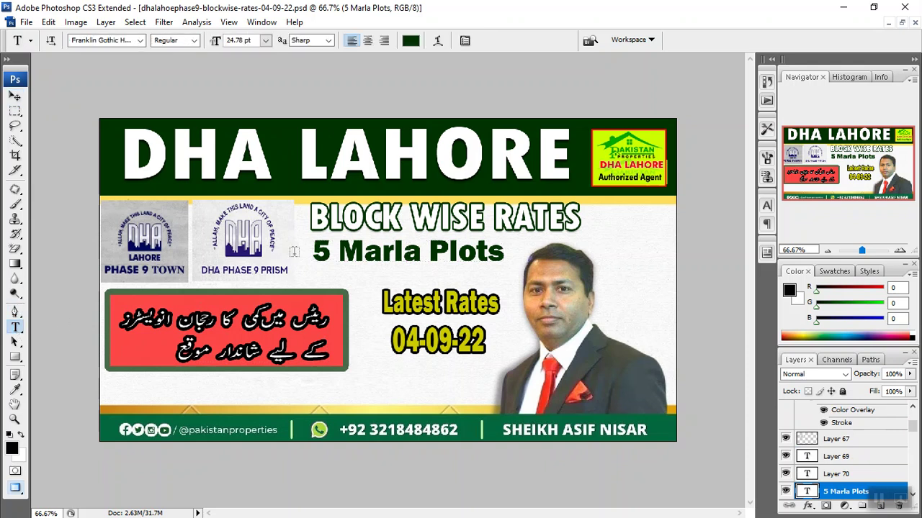
pyautogui.click(312, 252)
pyautogui.moveTo(313, 251); pyautogui.dragTo(337, 251)
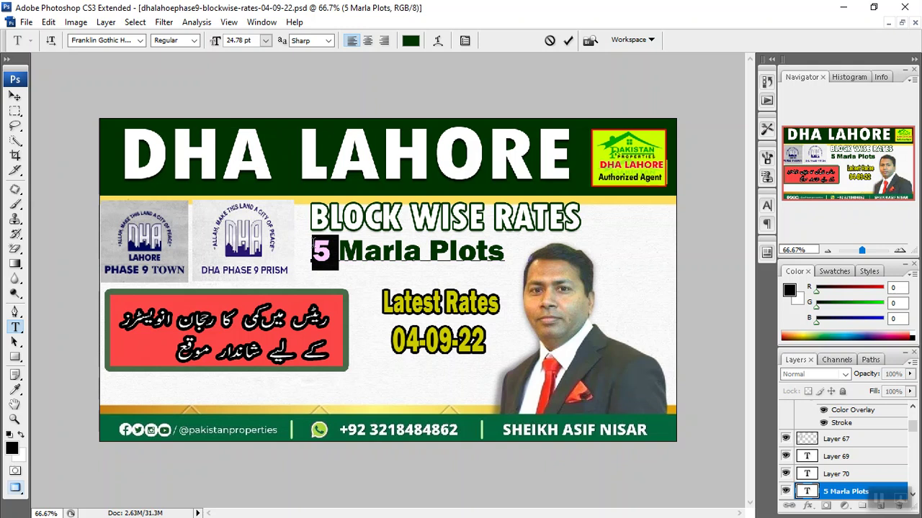
pyautogui.write('10')
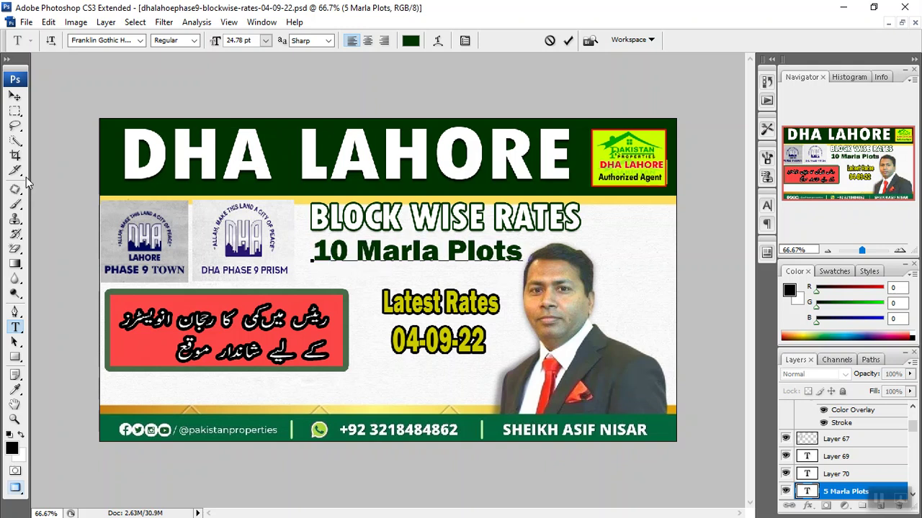
pyautogui.click(14, 98)
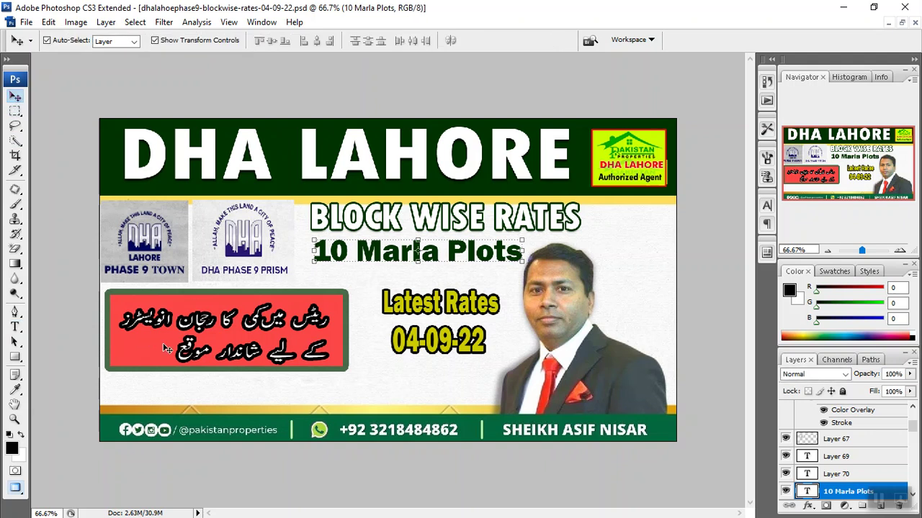
pyautogui.click(188, 353)
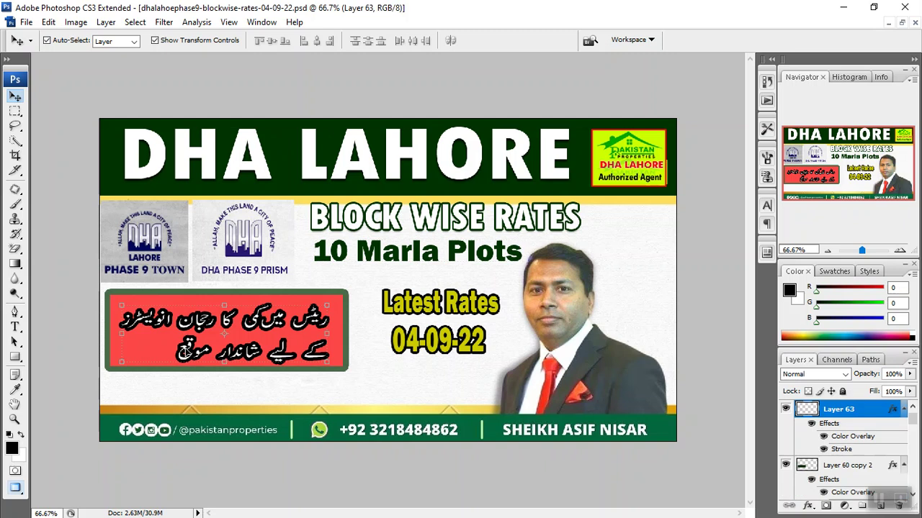
# Remove the Urdu text from the banner's red box and bring InPage back on screen.
pyautogui.hotkey('ctrl', ']')
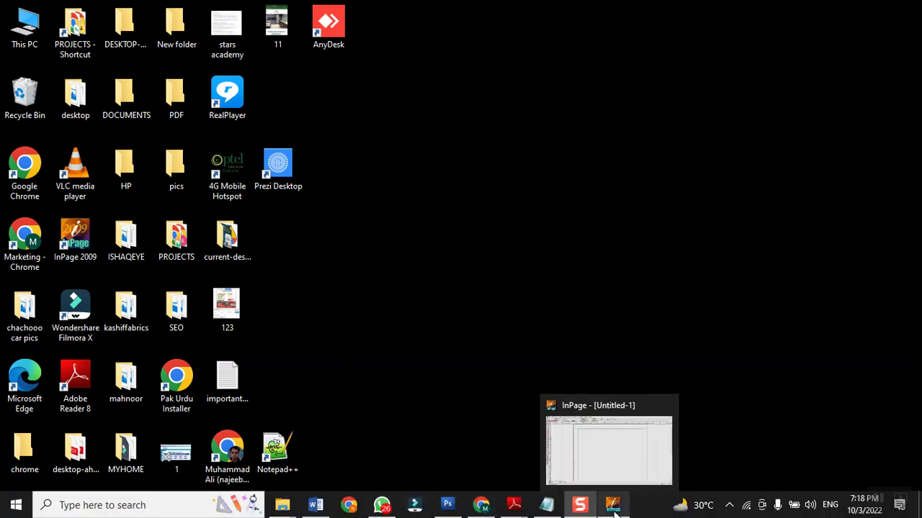
pyautogui.click(612, 509)
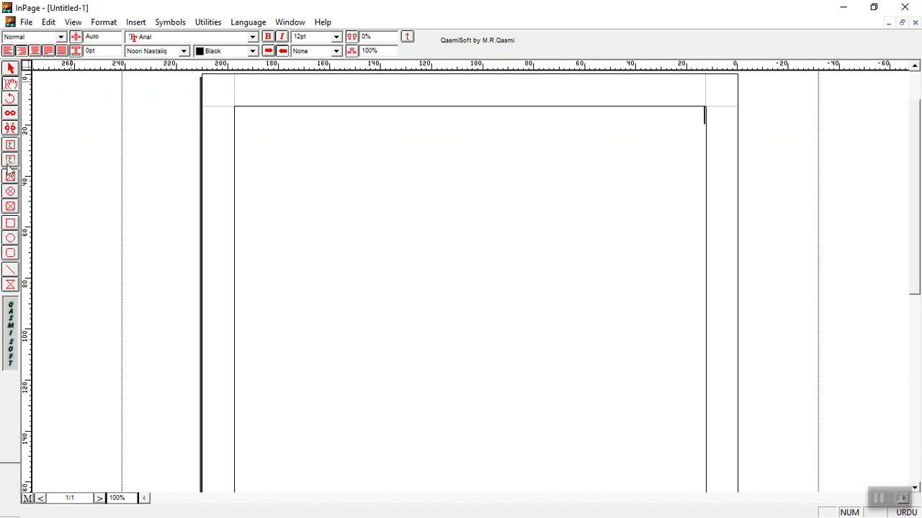
# Draw a wide text frame near the page top and type the Urdu headline ending 'حیرت انگیز کمی'.
pyautogui.click(10, 162)
pyautogui.moveTo(271, 179); pyautogui.dragTo(570, 216)
pyautogui.moveTo(647, 229); pyautogui.dragTo(647, 232)
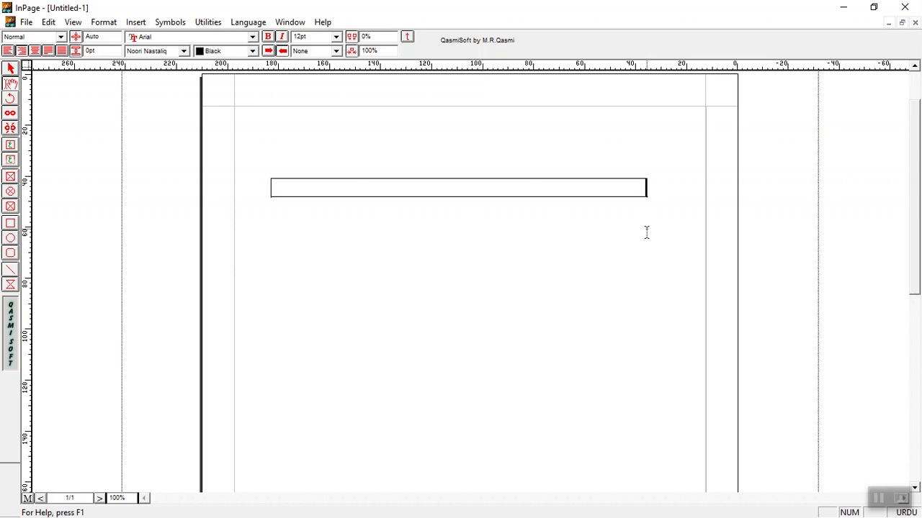
pyautogui.write('رضیہ اور حکیمہ میں حیرت انگیز')
pyautogui.write('کمی')
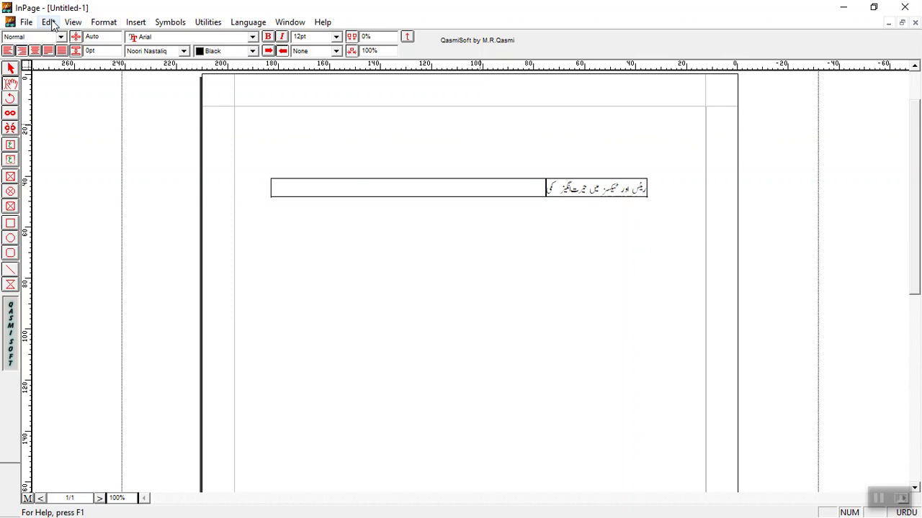
# Check the Keyboard Preferences layout list, keep Phonetic, then reopen Keyboard Preferences.
pyautogui.click(48, 21)
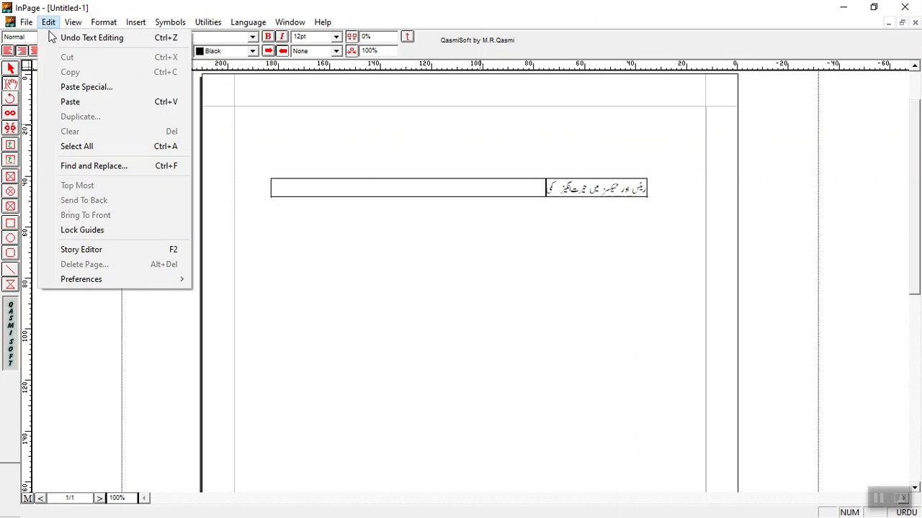
pyautogui.moveTo(81, 279)
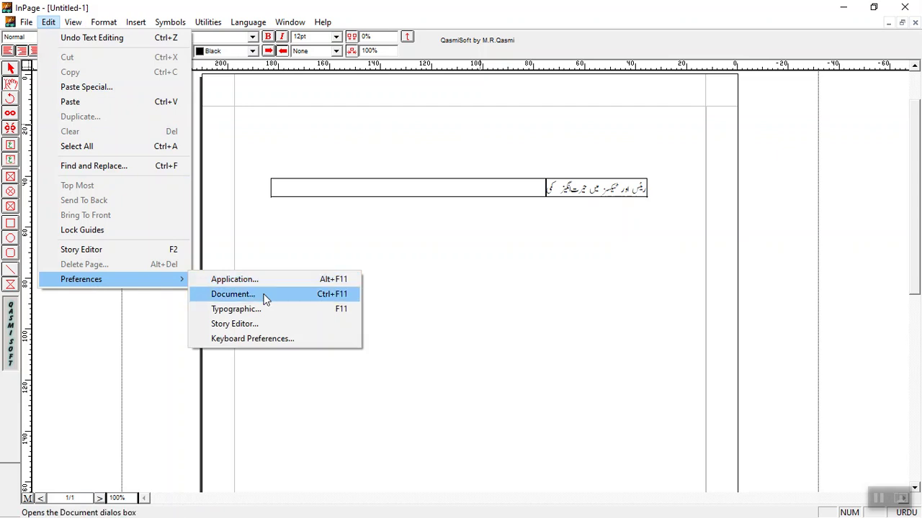
pyautogui.click(293, 343)
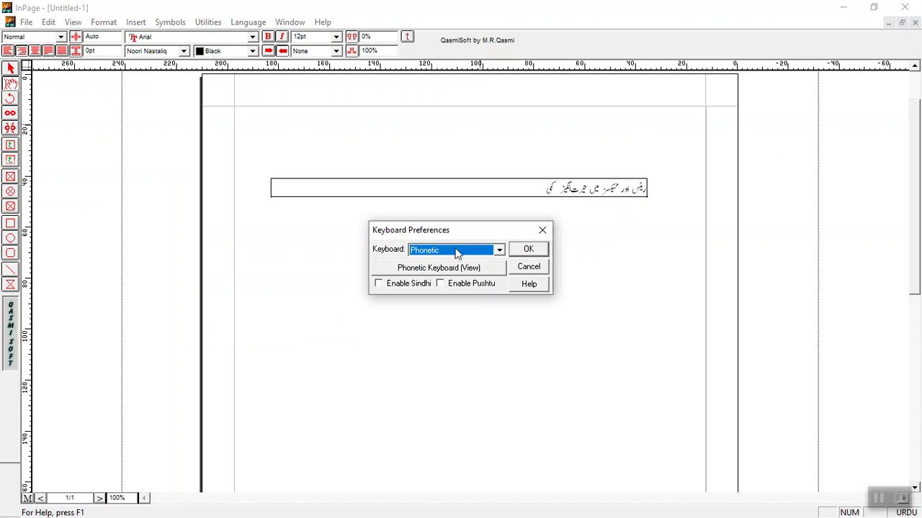
pyautogui.click(456, 253)
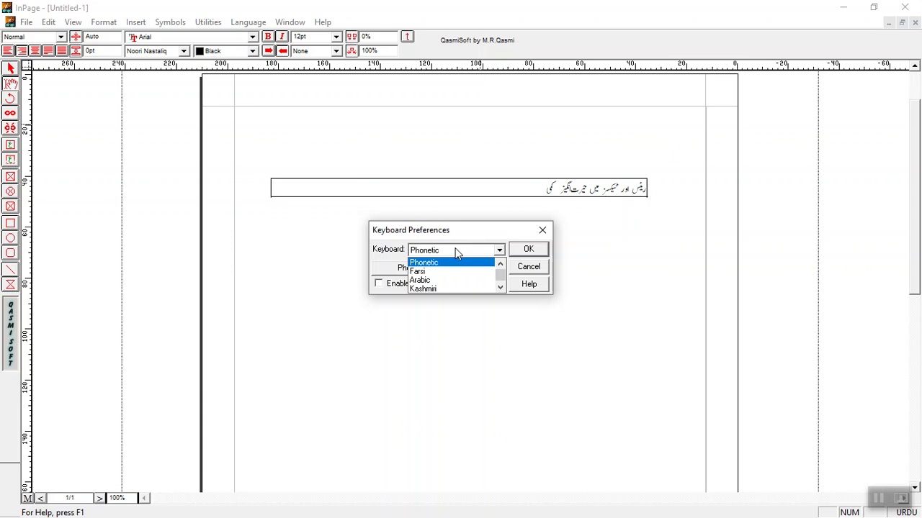
pyautogui.click(517, 257)
pyautogui.click(519, 255)
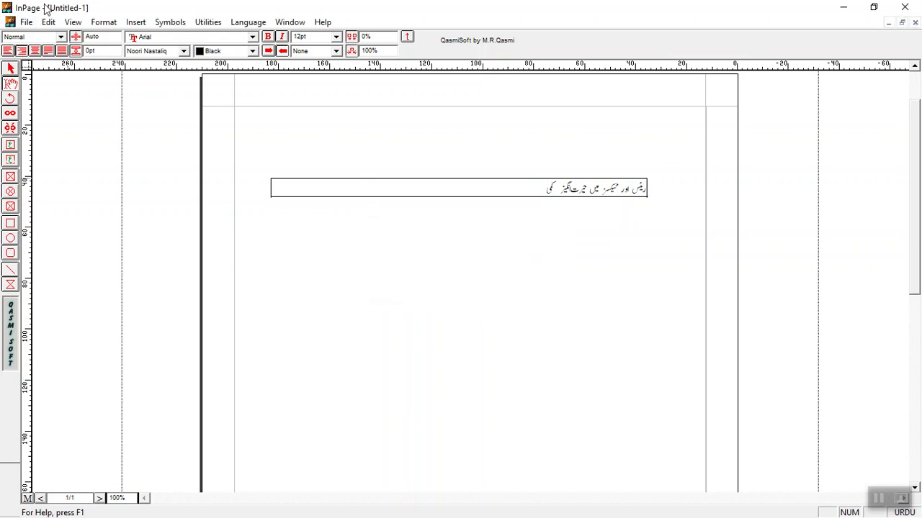
pyautogui.click(51, 26)
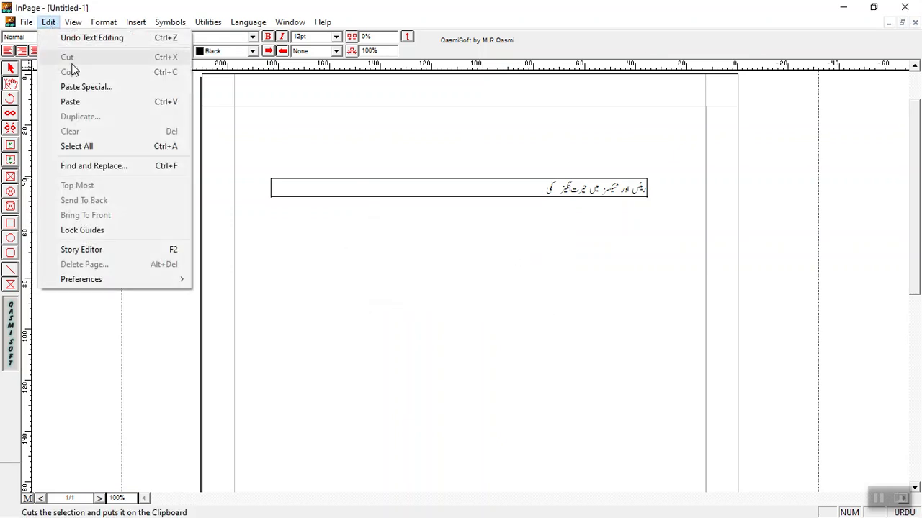
pyautogui.moveTo(82, 280)
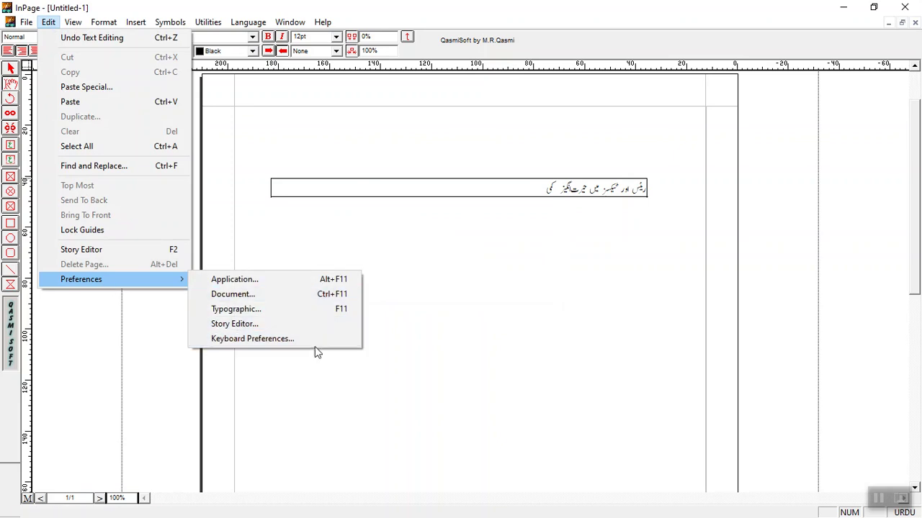
pyautogui.click(315, 339)
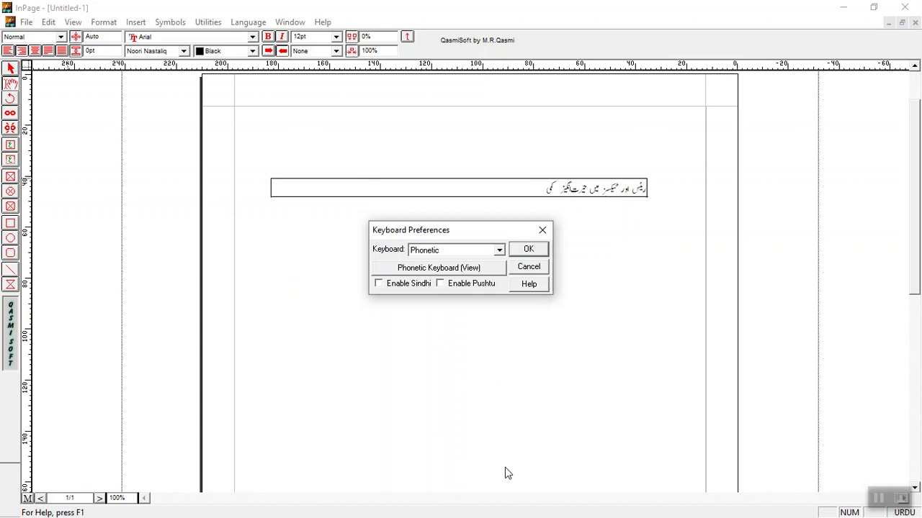
pyautogui.click(461, 268)
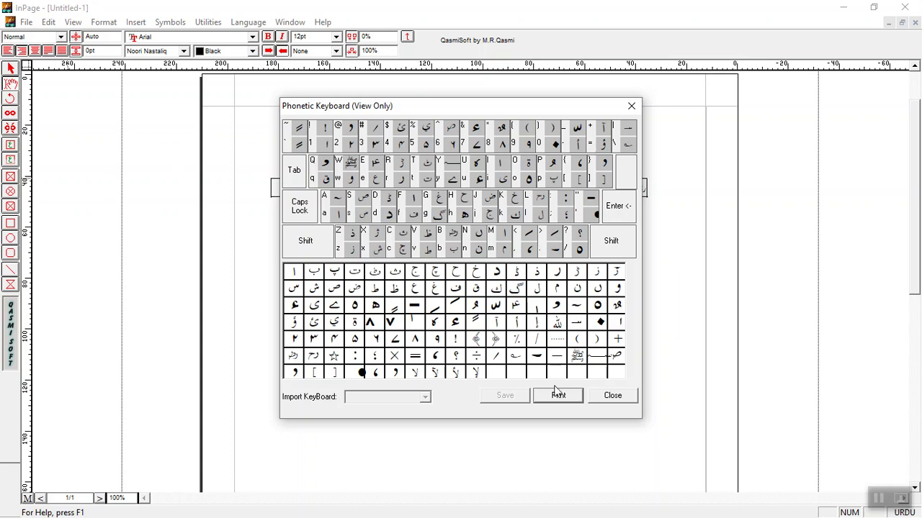
pyautogui.click(609, 397)
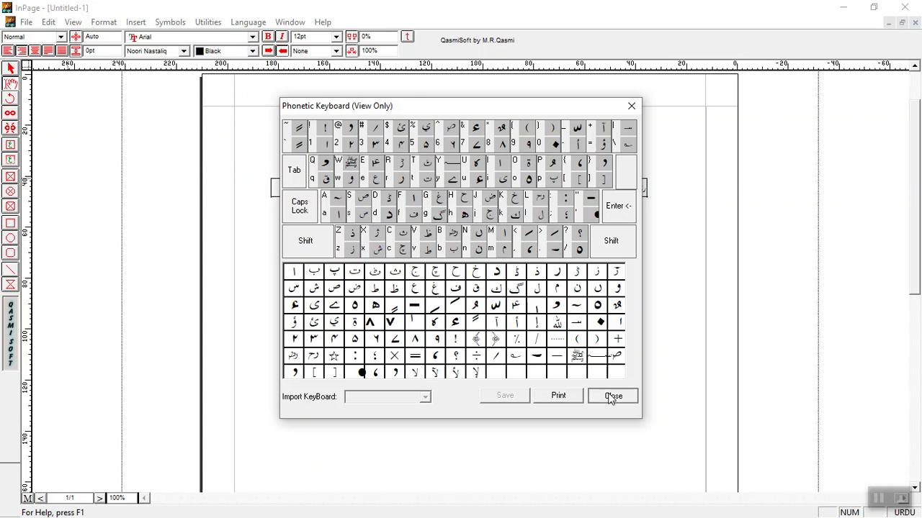
pyautogui.moveTo(609, 399); pyautogui.dragTo(442, 443)
# Close the phonetic keyboard map and Keyboard Preferences, then select the whole Urdu headline.
pyautogui.click(609, 398)
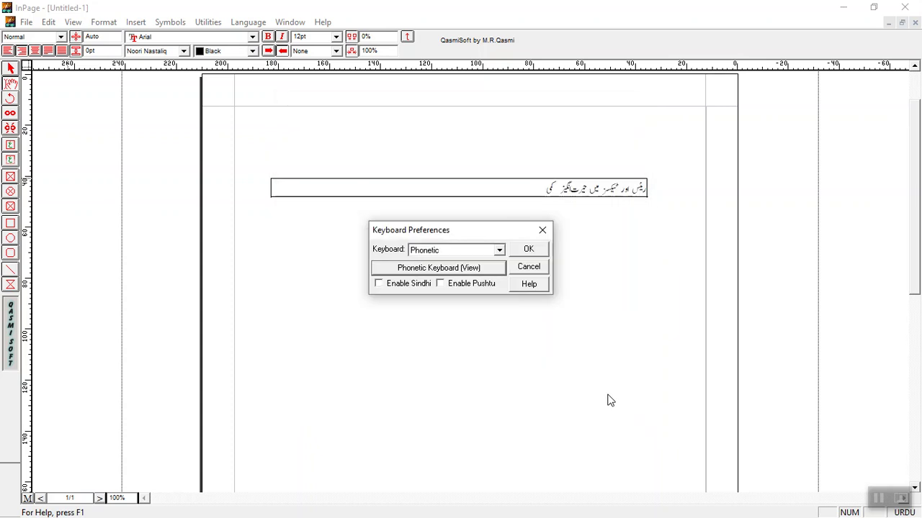
pyautogui.click(526, 251)
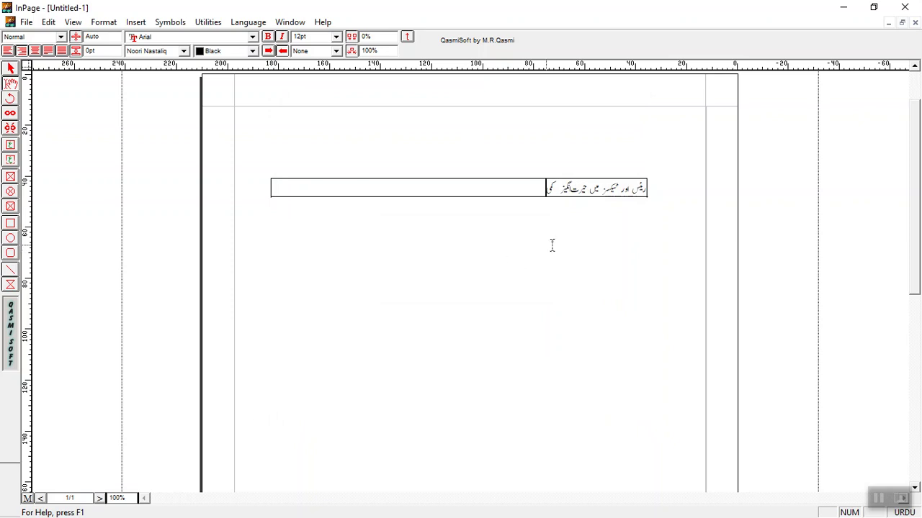
pyautogui.doubleClick(610, 192)
pyautogui.tripleClick(575, 193)
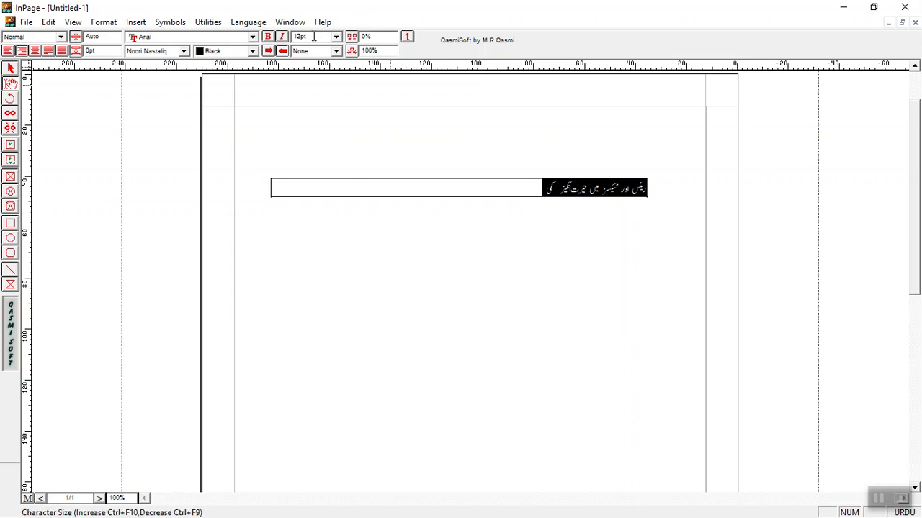
# Set the headline size to 60 pt, then reduce it to 48 pt.
pyautogui.click(336, 36)
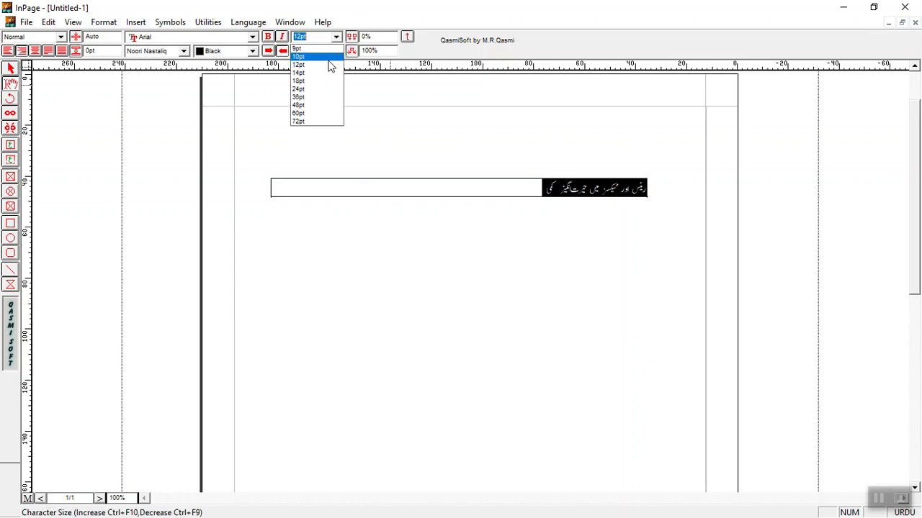
pyautogui.click(315, 116)
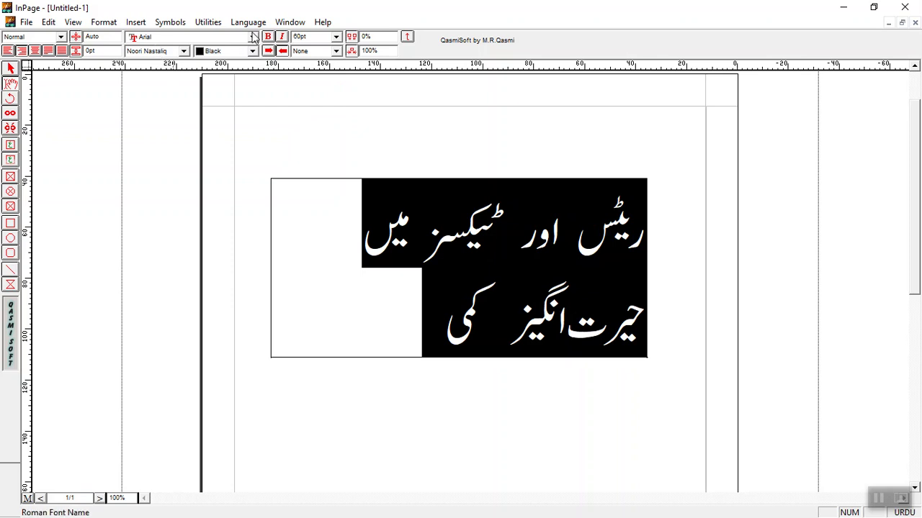
pyautogui.doubleClick(311, 37)
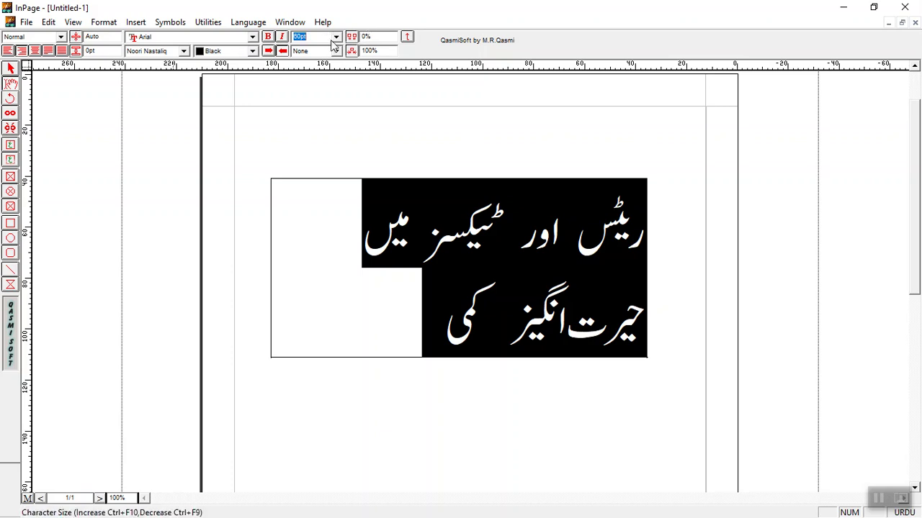
pyautogui.click(336, 39)
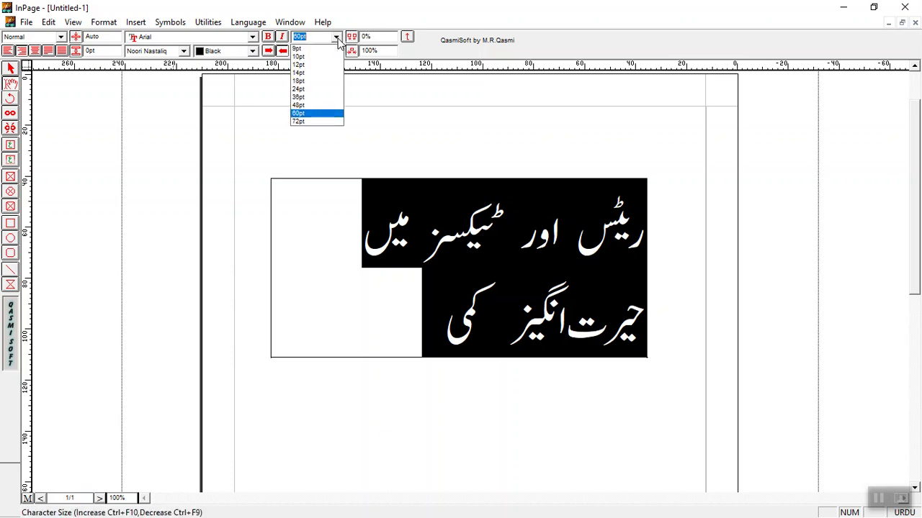
pyautogui.click(306, 105)
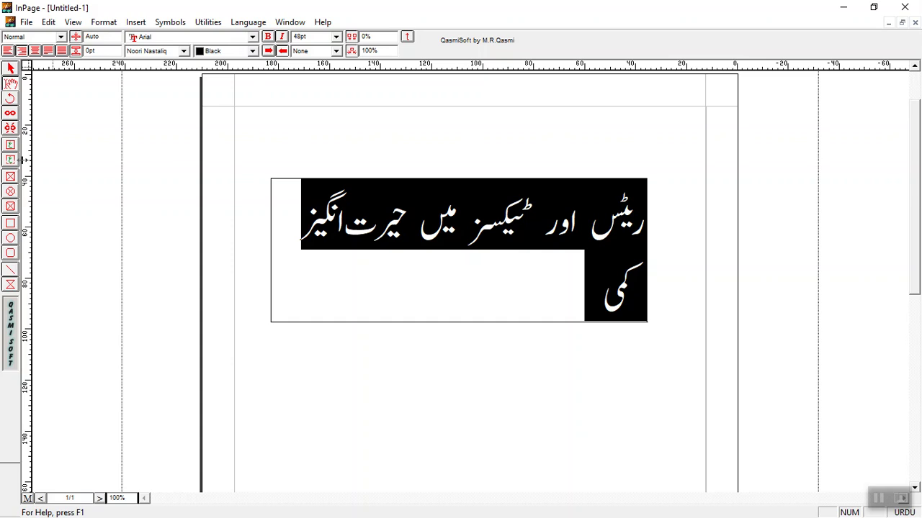
# Try Aasaar Bold, then set the Urdu headline font to Bombay Black and deselect it.
pyautogui.click(183, 52)
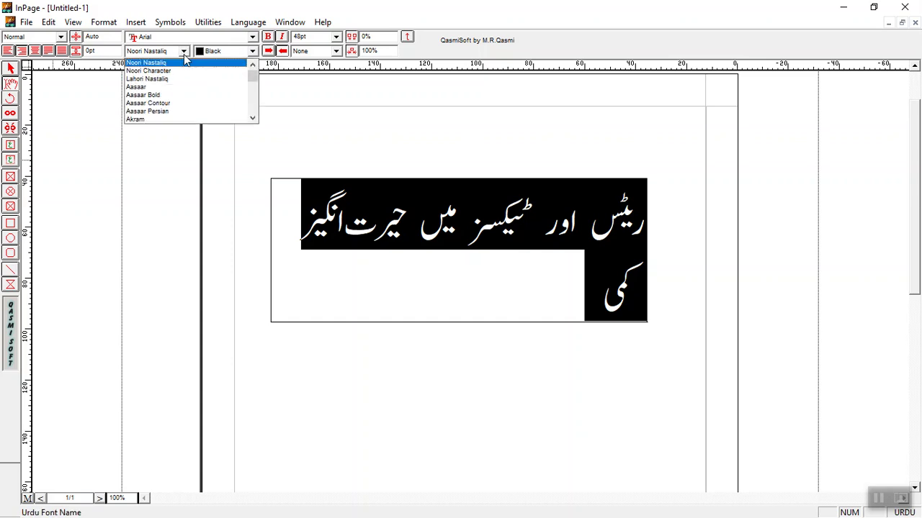
pyautogui.click(172, 98)
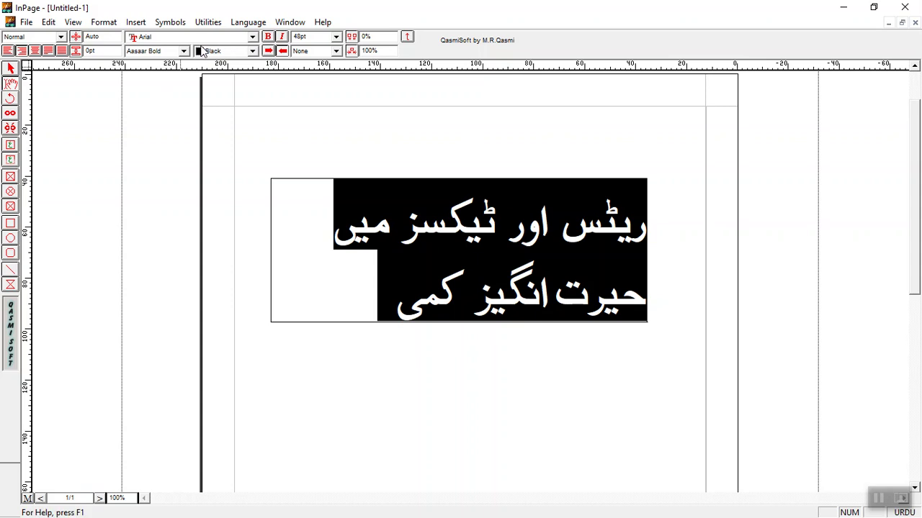
pyautogui.click(185, 51)
pyautogui.click(252, 119)
pyautogui.click(252, 119)
pyautogui.click(252, 119)
pyautogui.click(252, 118)
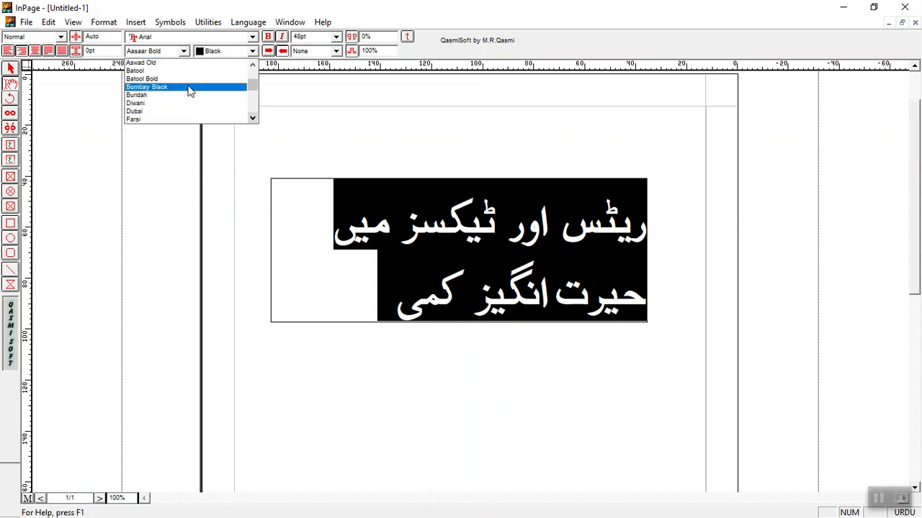
pyautogui.click(187, 89)
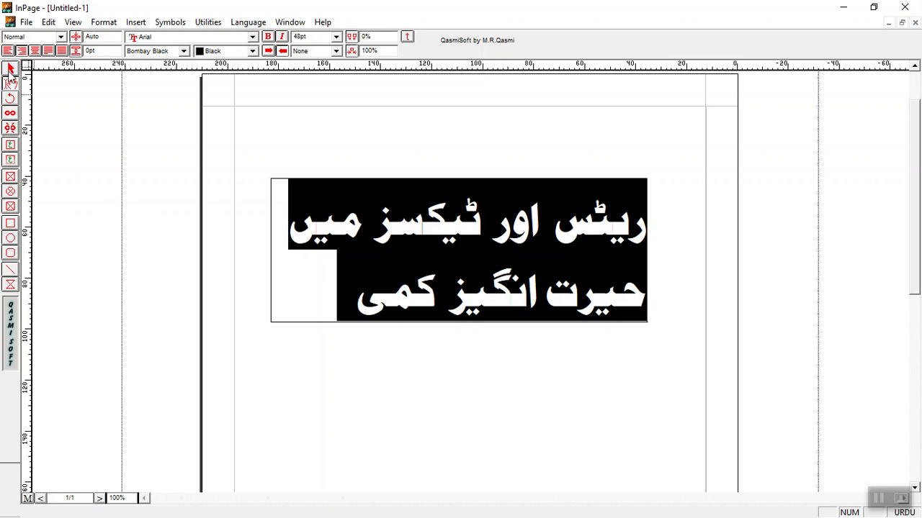
pyautogui.click(9, 70)
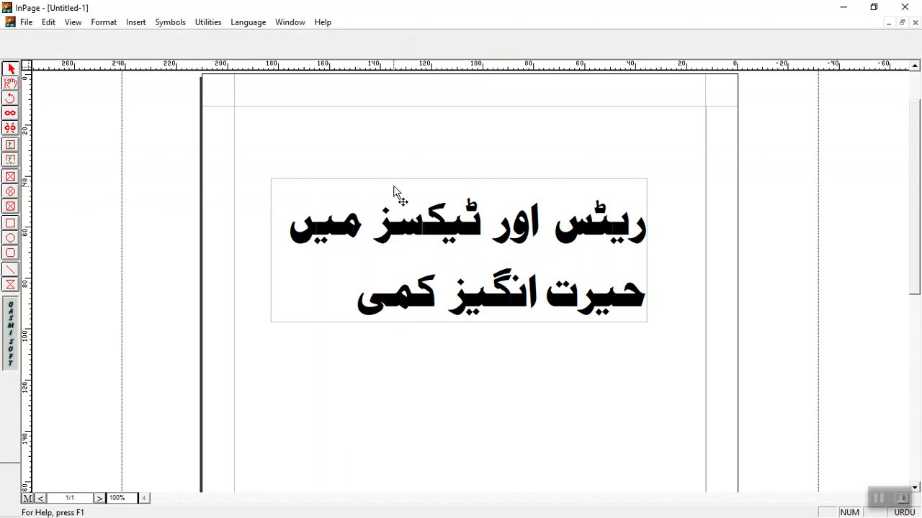
# Minimize InPage, leaving the two-line Bombay Black Urdu headline frame in place.
pyautogui.click(393, 191)
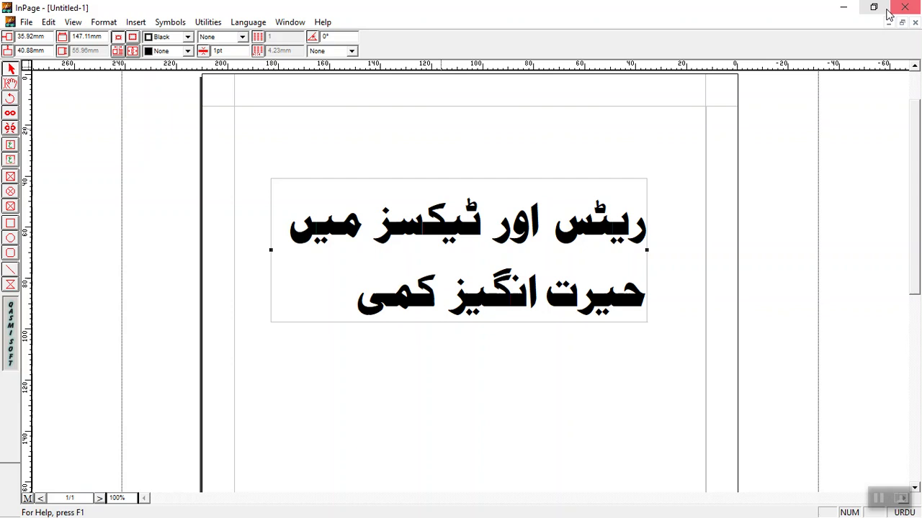
pyautogui.click(842, 9)
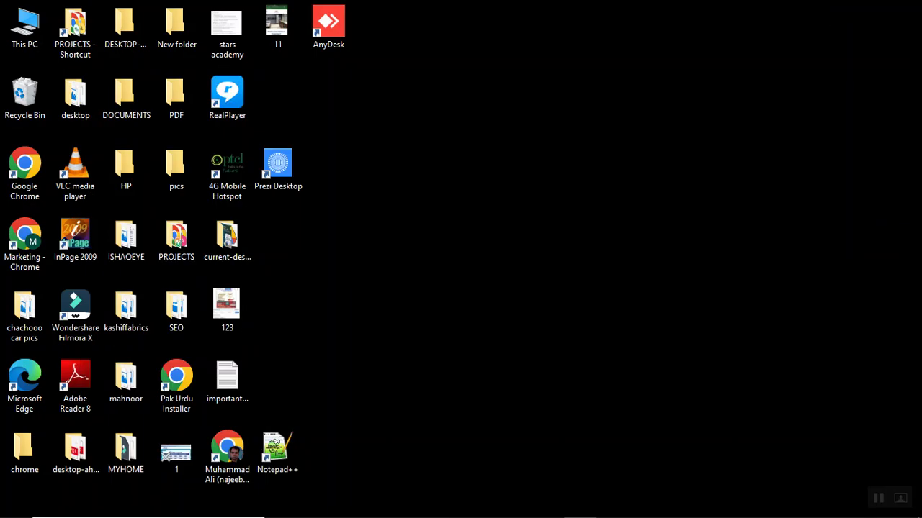
# Restore Word and discard the files offered by Document Recovery.
pyautogui.click(316, 507)
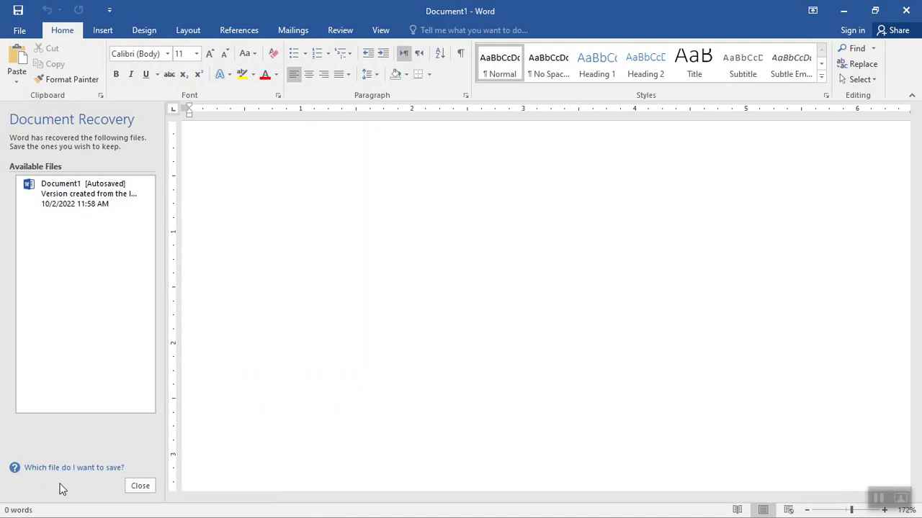
pyautogui.click(141, 486)
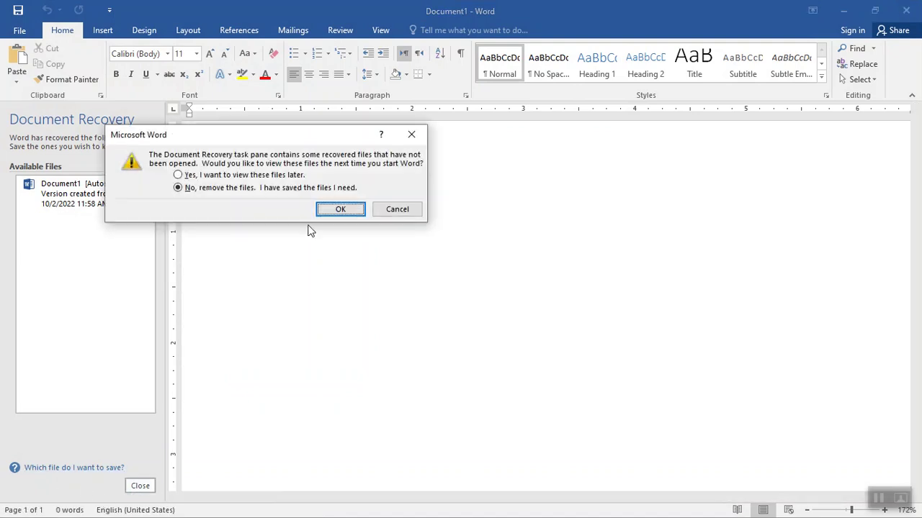
pyautogui.click(340, 207)
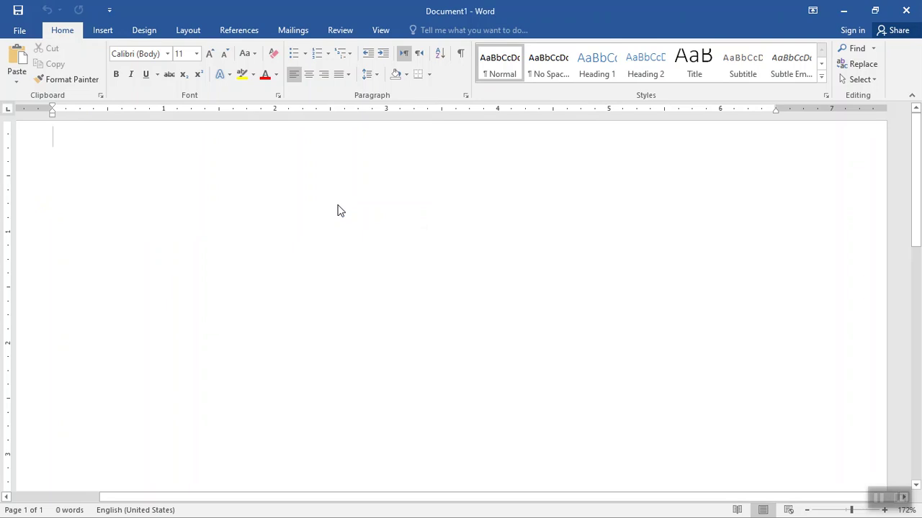
# Delete the garbled pasted Urdu text so Document1 is blank at 0 words.
pyautogui.write('ðŽ¤…ð’ð ð ððð¢ðŽð ð ð…ð¤ðœð’ððð ð ðŸð¤ð¡ð ð ð‰ð¤ðŽ„ð ððð ððð¤ððð ð ðœðŸð¤')
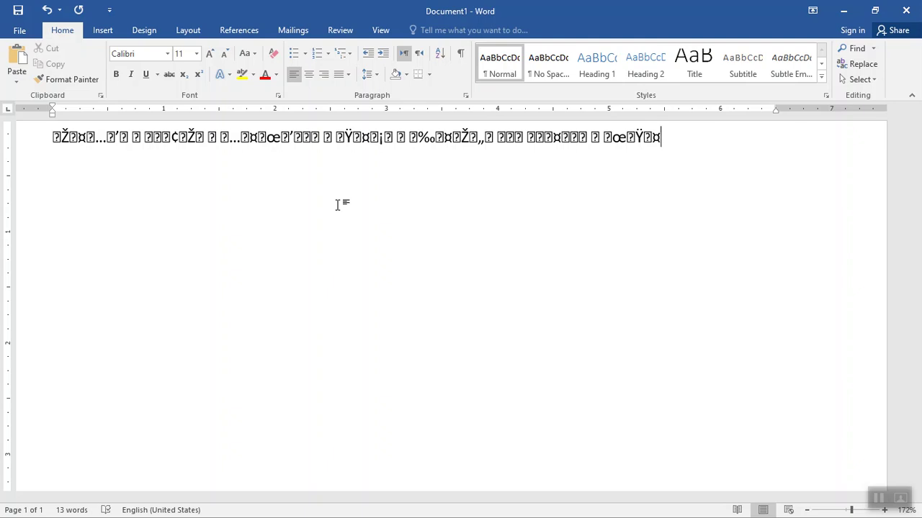
pyautogui.hotkey('ctrl', 'a')
pyautogui.press('Delete')
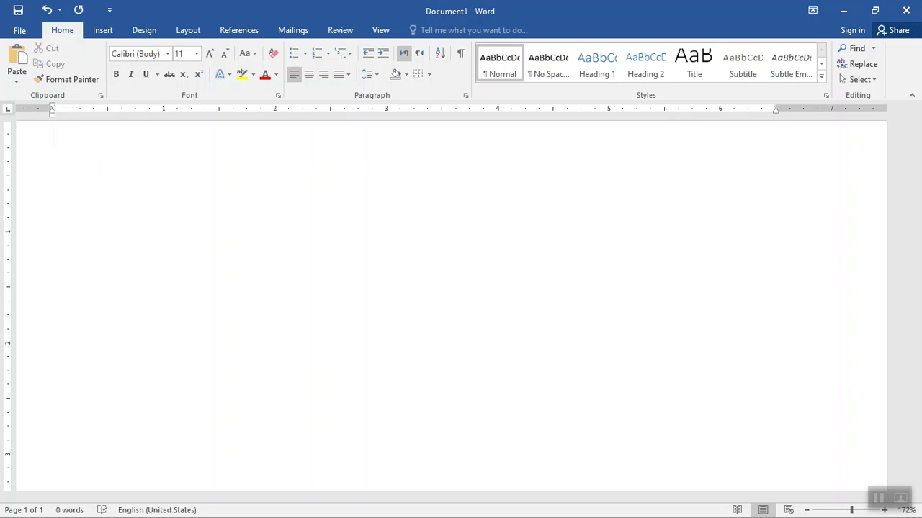
# Paste the Urdu headline into Word as a Picture (Enhanced Metafile) and select it.
pyautogui.click(18, 83)
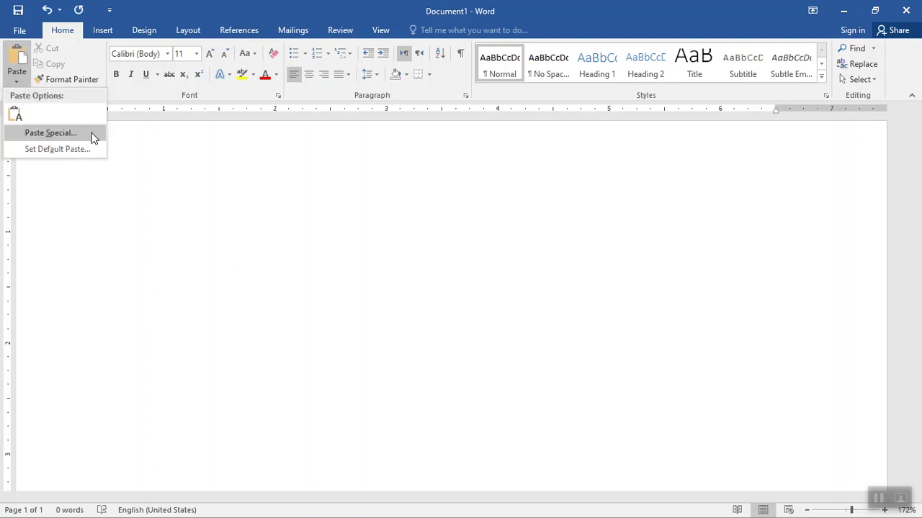
pyautogui.click(171, 218)
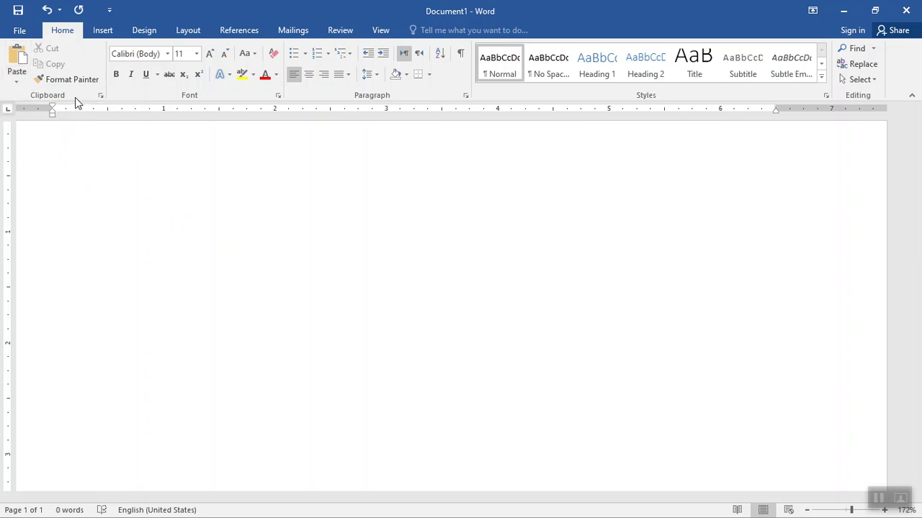
pyautogui.click(17, 83)
pyautogui.click(25, 133)
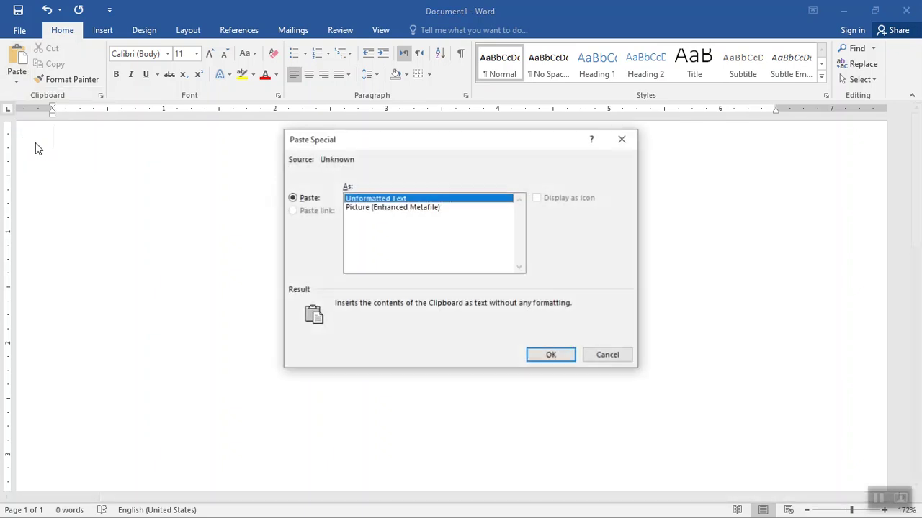
pyautogui.click(384, 208)
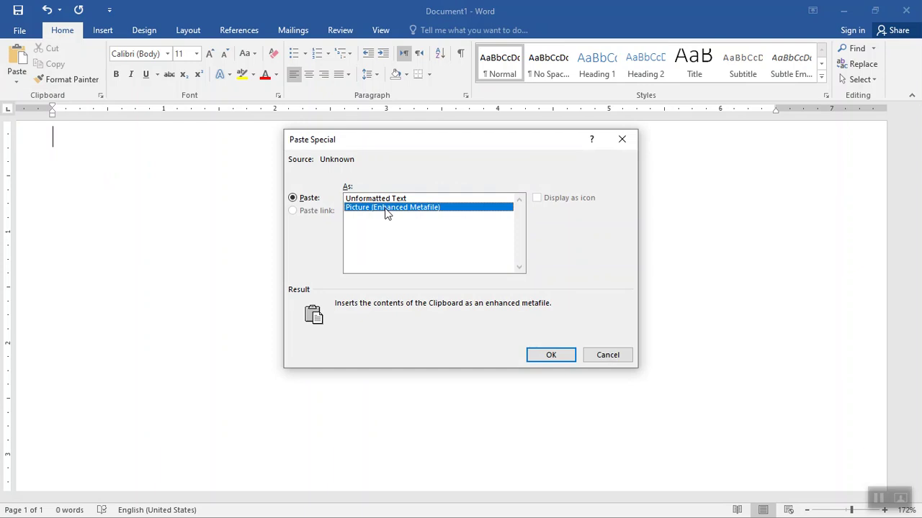
pyautogui.click(542, 358)
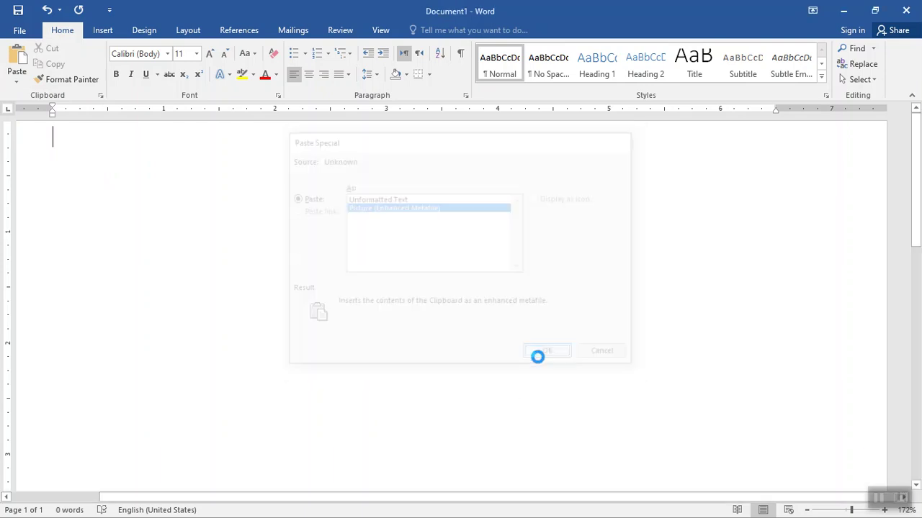
pyautogui.click(386, 259)
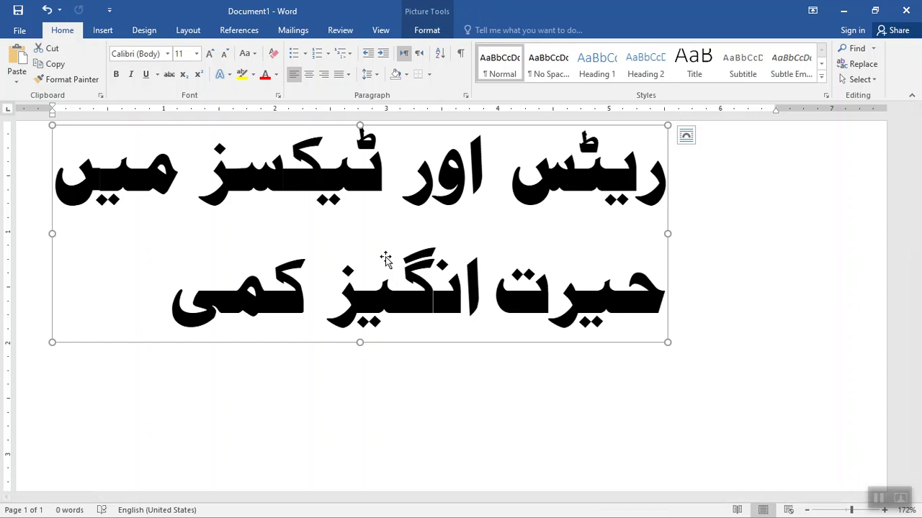
# Minimize Word and bring the DHA Lahore banner back up in Photoshop.
pyautogui.moveTo(386, 259); pyautogui.dragTo(387, 263)
pyautogui.click(846, 10)
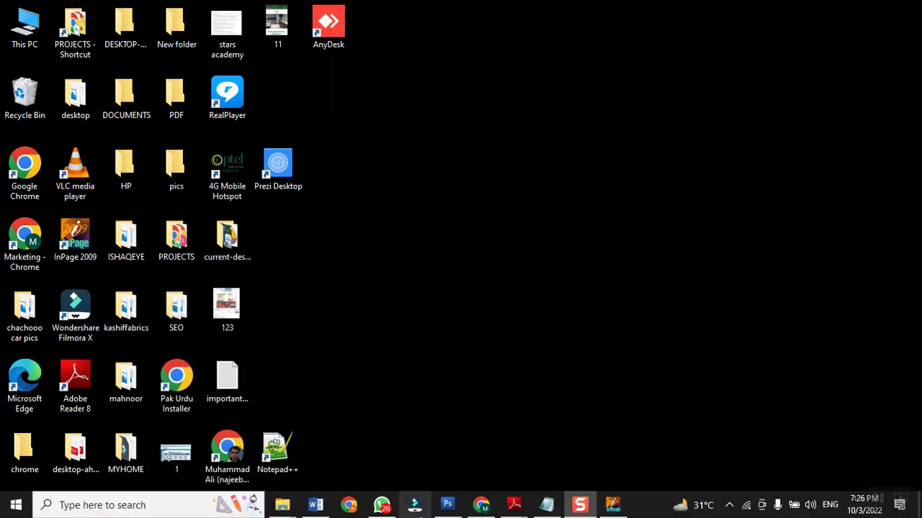
pyautogui.click(446, 507)
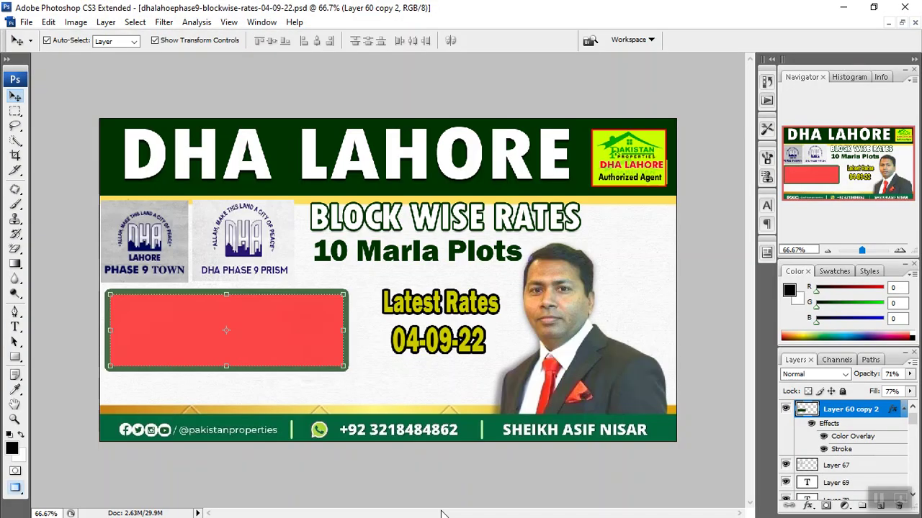
# Stretch the red box taller and slightly wider, then paste the Urdu headline as Layer 71.
pyautogui.moveTo(226, 366); pyautogui.dragTo(229, 393)
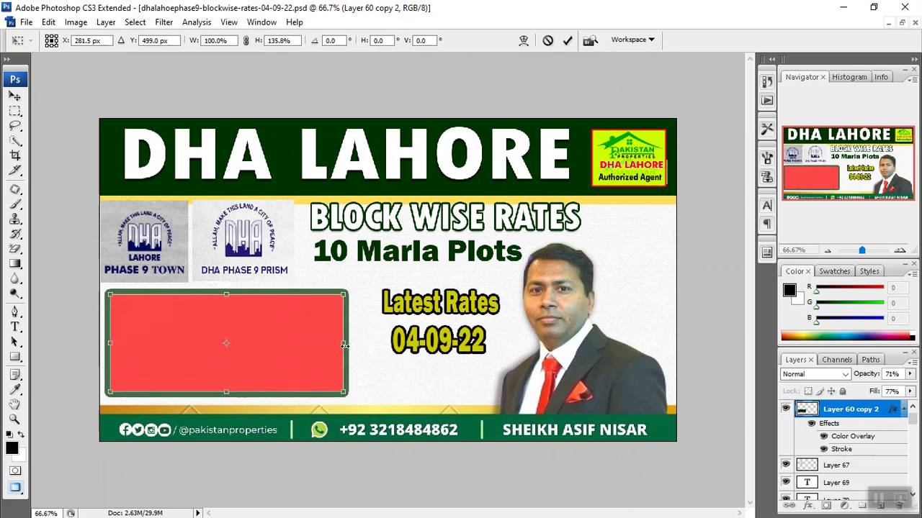
pyautogui.moveTo(344, 346); pyautogui.dragTo(360, 352)
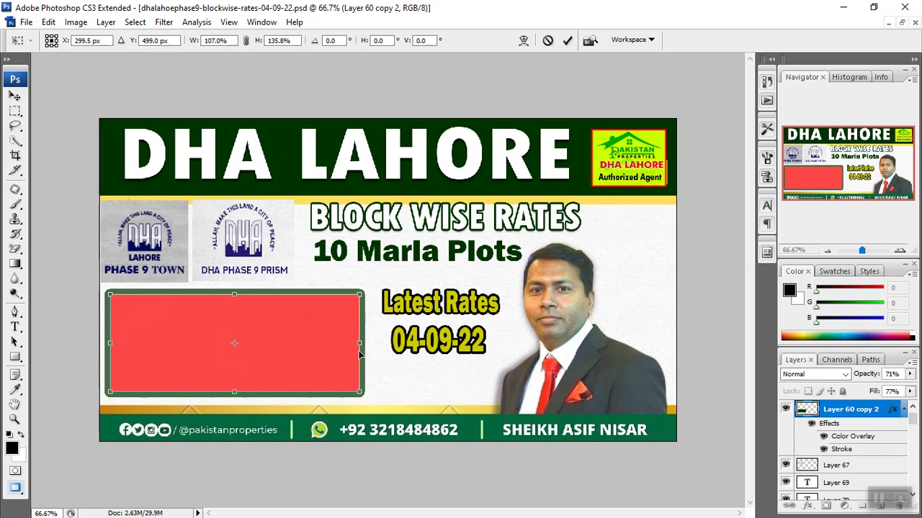
pyautogui.press('Return')
pyautogui.hotkey('ctrl', 'v')
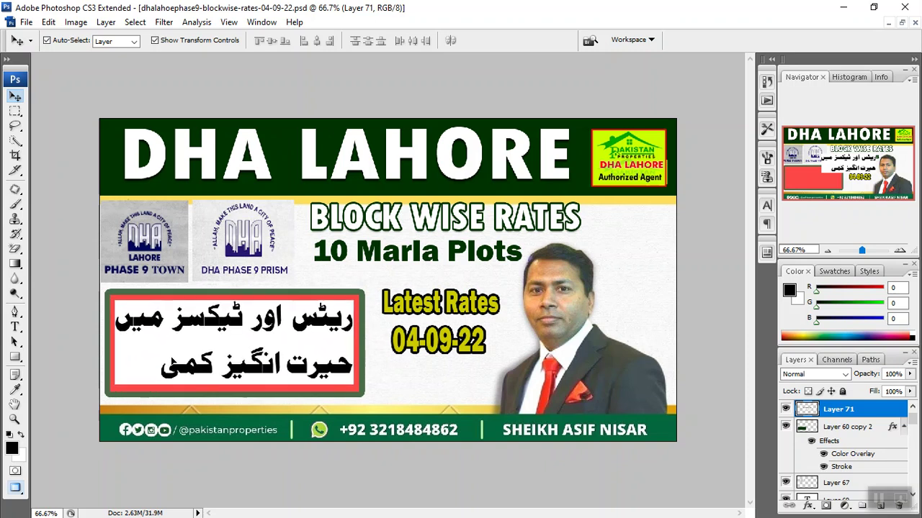
# Erase the white background around the Urdu headline with the Magic Eraser Tool.
pyautogui.click(14, 250)
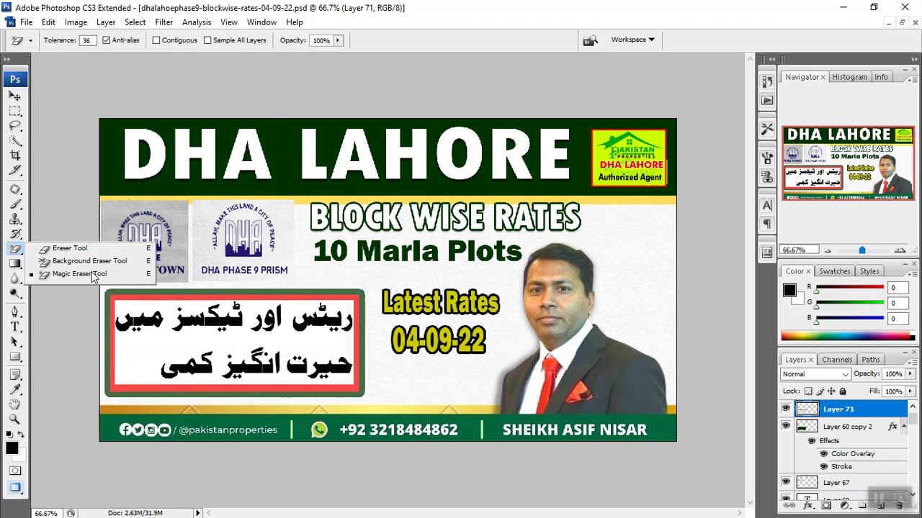
pyautogui.click(79, 274)
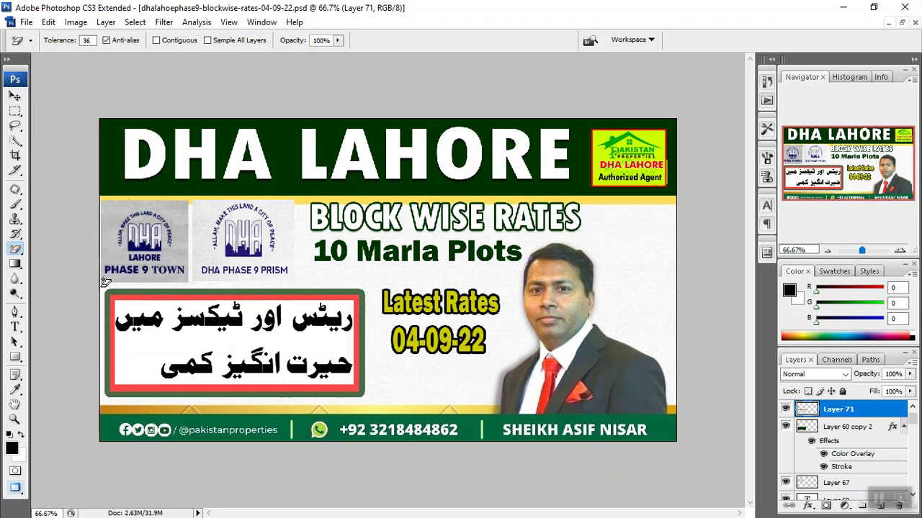
pyautogui.click(137, 355)
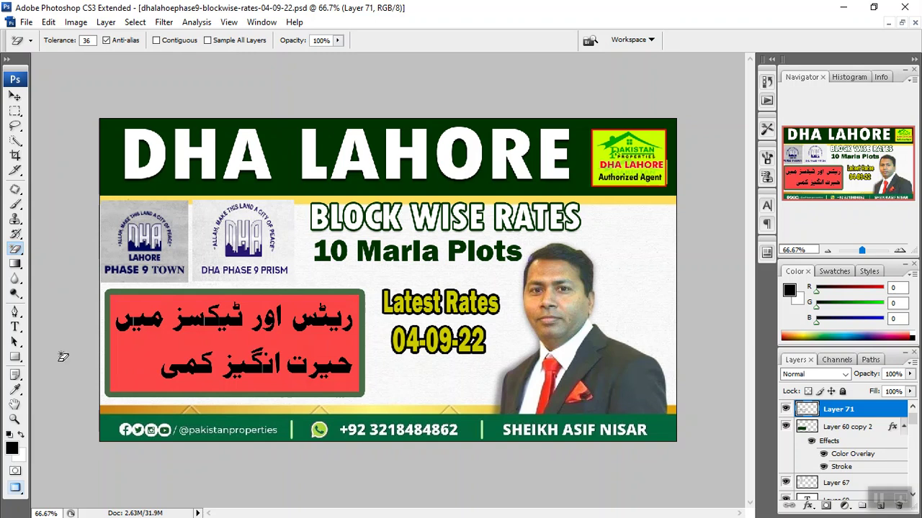
pyautogui.click(15, 98)
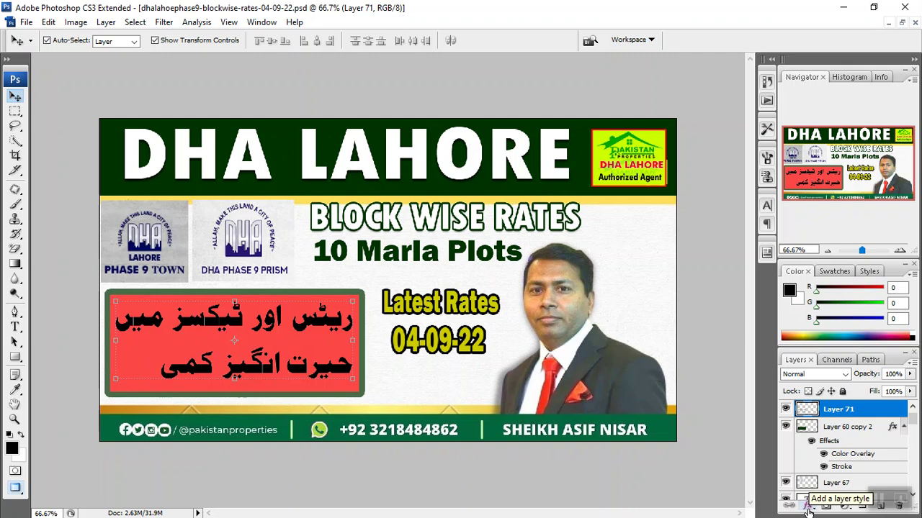
# Add a dark navy blue (000066) Color Overlay to the Urdu headline layer.
pyautogui.click(808, 510)
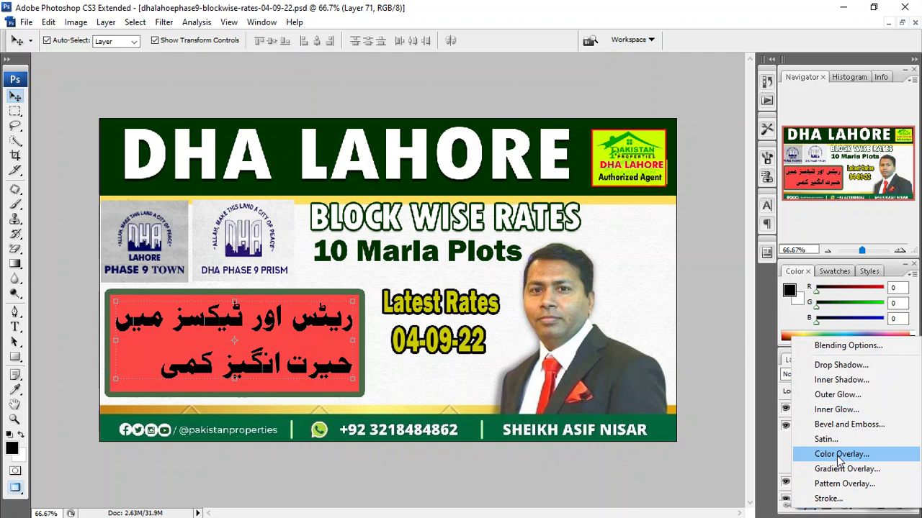
pyautogui.click(838, 454)
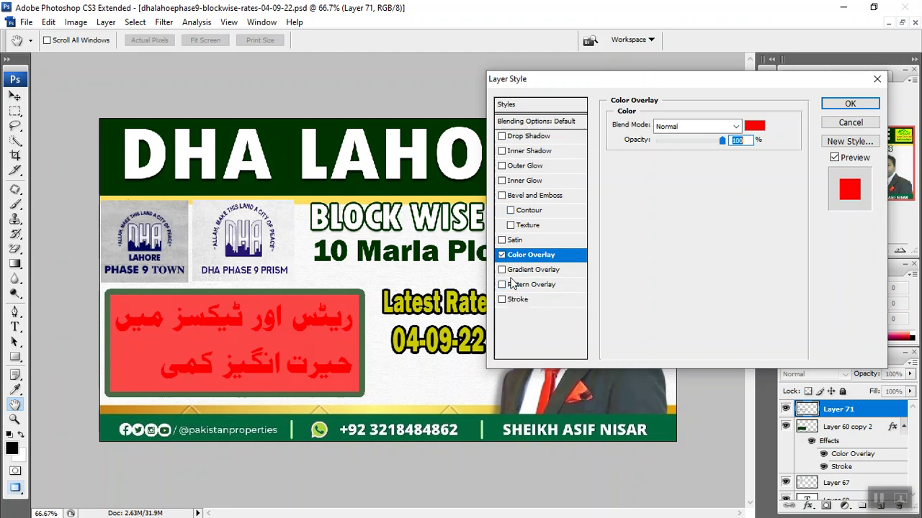
pyautogui.click(755, 127)
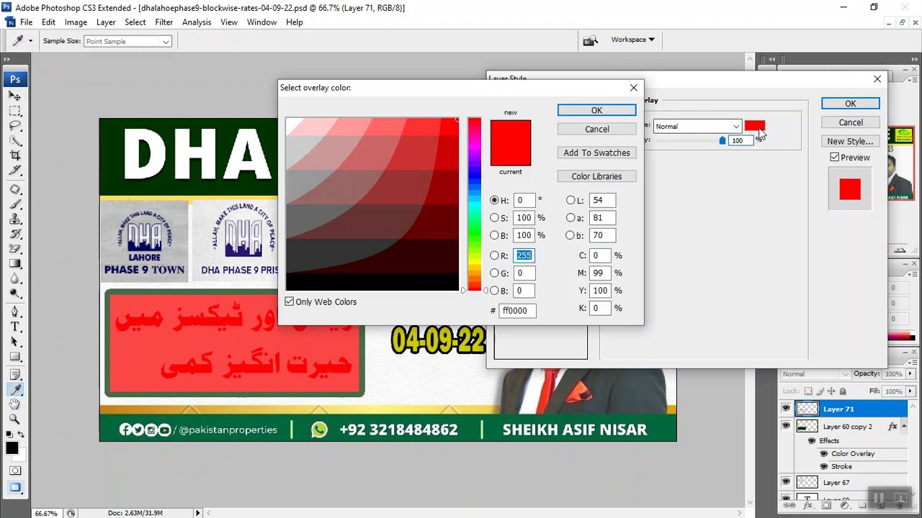
pyautogui.click(474, 175)
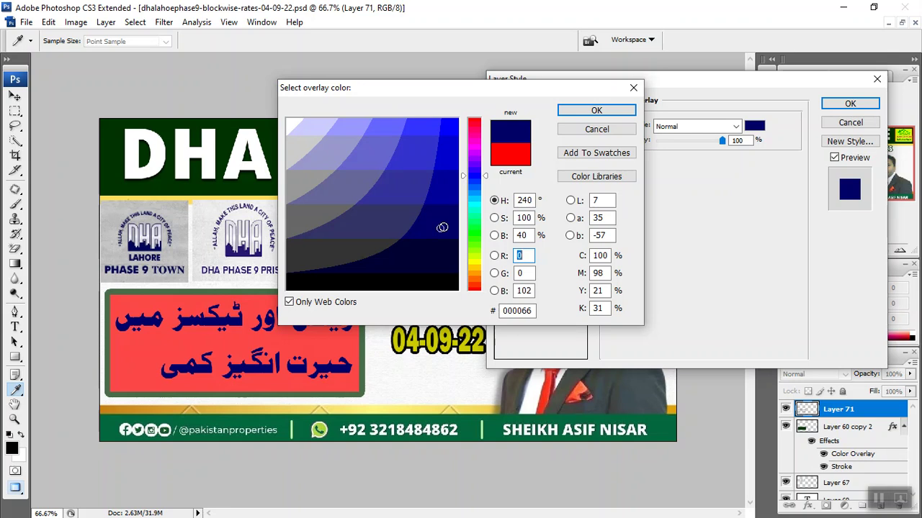
pyautogui.click(582, 115)
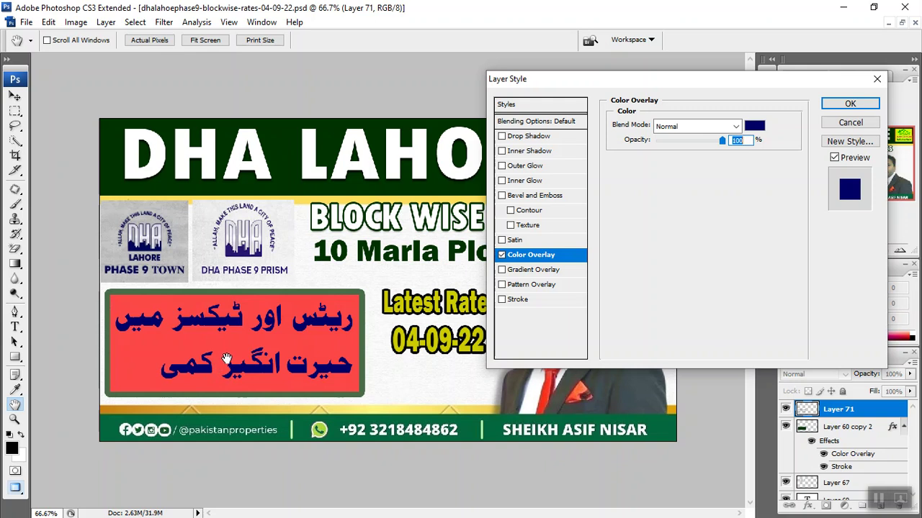
# Add a 3 px white (ffffff) outside Stroke to the Urdu headline.
pyautogui.click(518, 299)
pyautogui.click(645, 211)
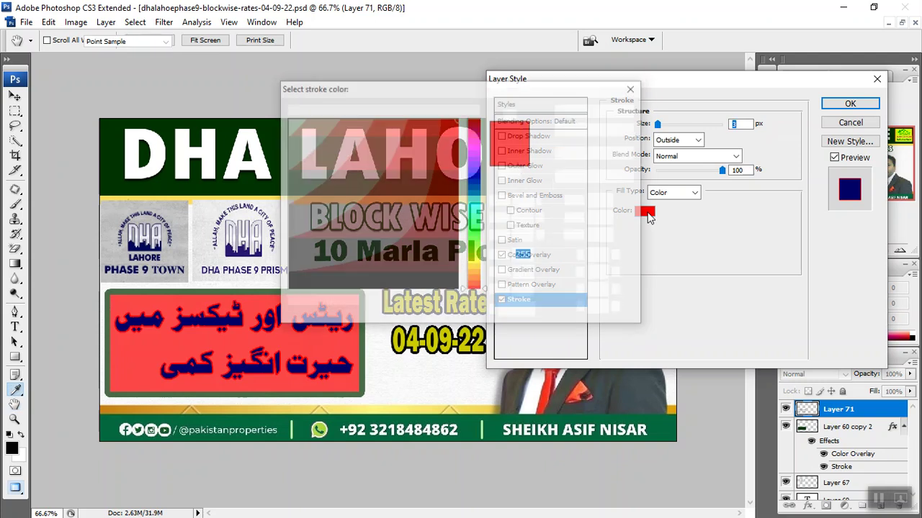
pyautogui.click(292, 122)
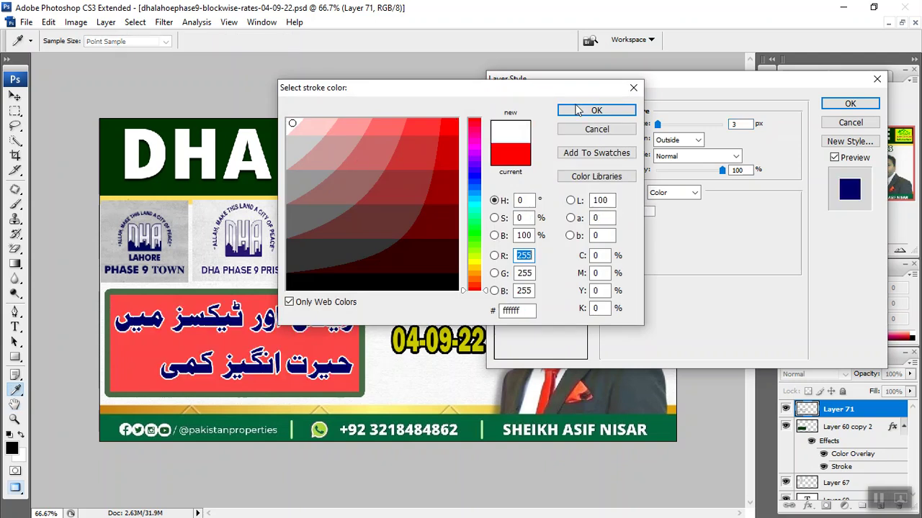
pyautogui.click(596, 113)
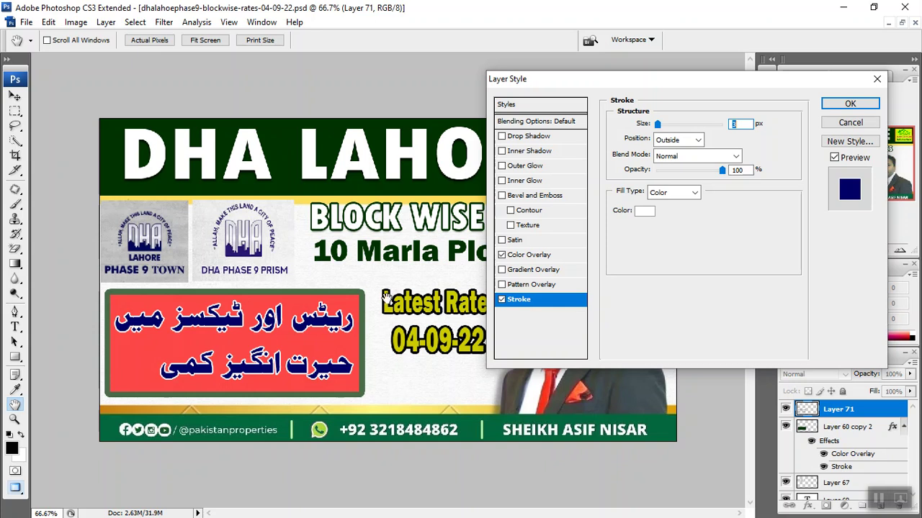
# Enable a 5 px Bevel and Emboss with Texture at 100% scale and +100% depth.
pyautogui.click(519, 198)
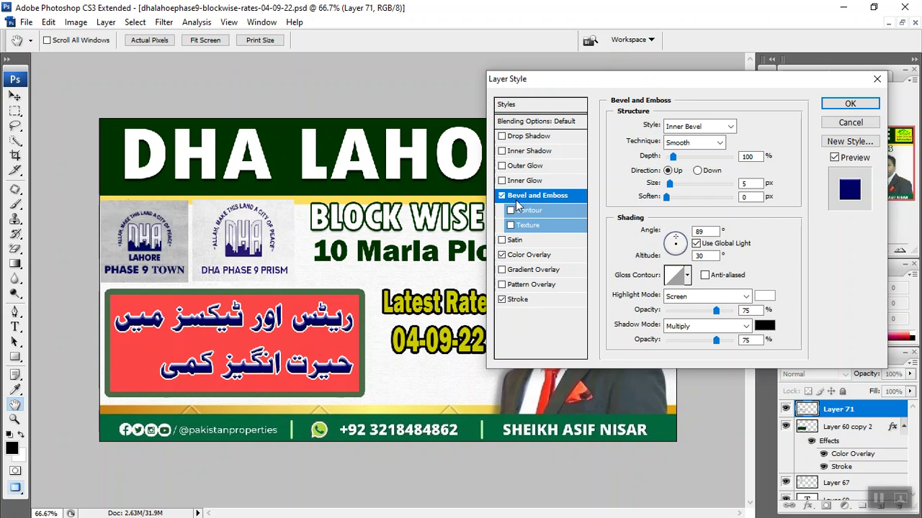
pyautogui.moveTo(667, 184); pyautogui.dragTo(696, 193)
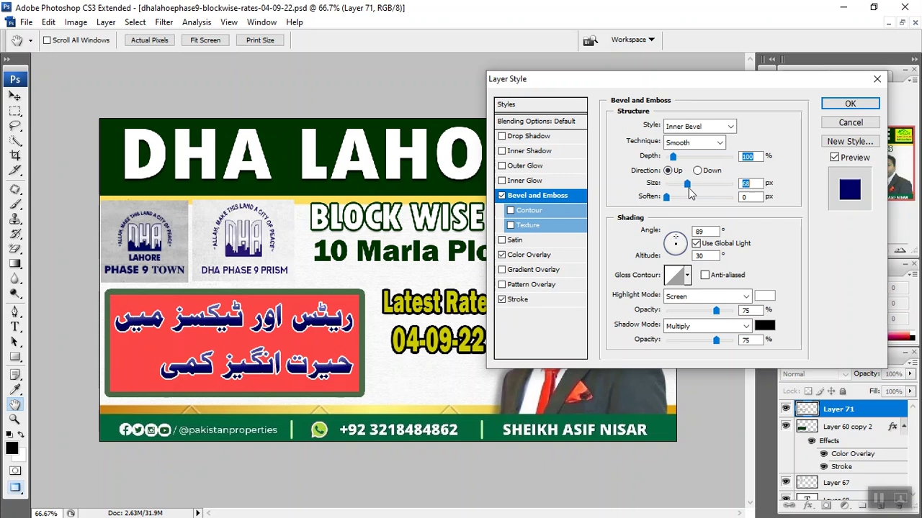
pyautogui.moveTo(695, 193); pyautogui.dragTo(671, 196)
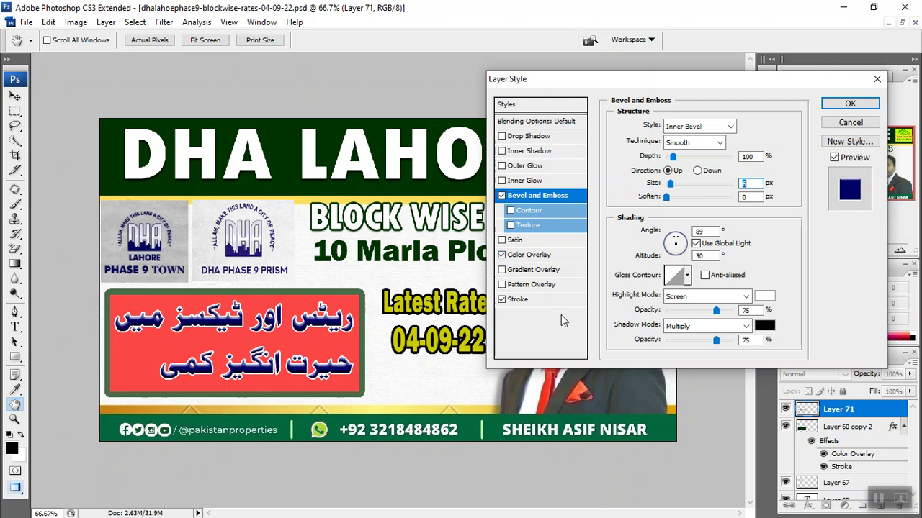
pyautogui.click(510, 225)
pyautogui.click(525, 226)
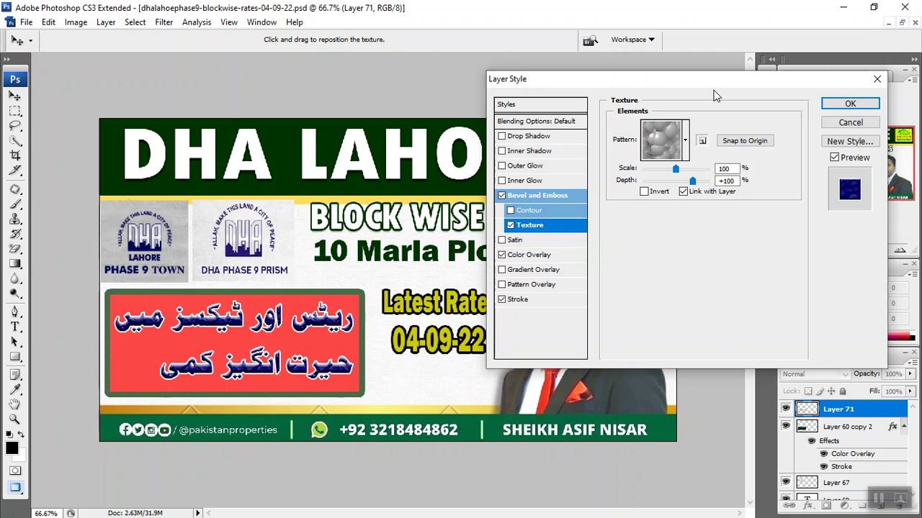
pyautogui.click(534, 257)
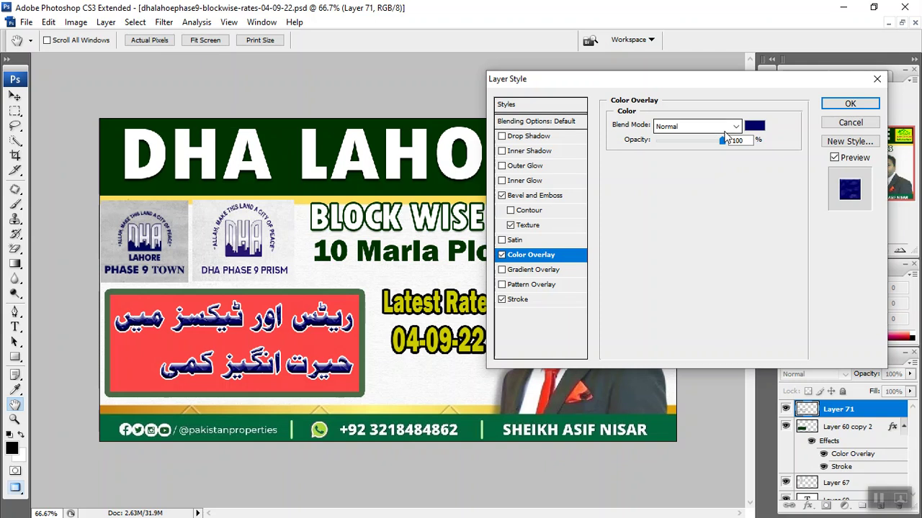
# Lower the navy Color Overlay to 30% opacity and enable a linear 90° Gradient Overlay.
pyautogui.moveTo(723, 143)
pyautogui.mouseDown()
pyautogui.moveTo(652, 144)
pyautogui.moveTo(675, 144)
pyautogui.mouseUp()
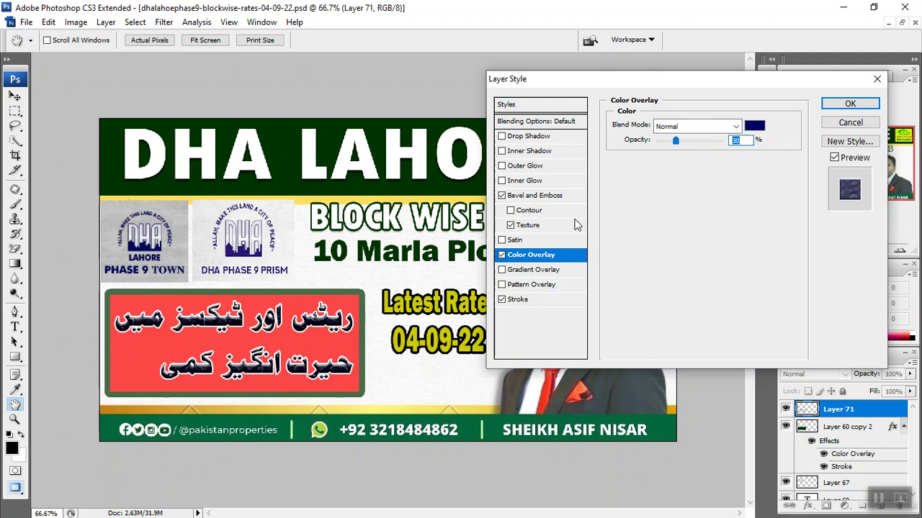
pyautogui.click(535, 273)
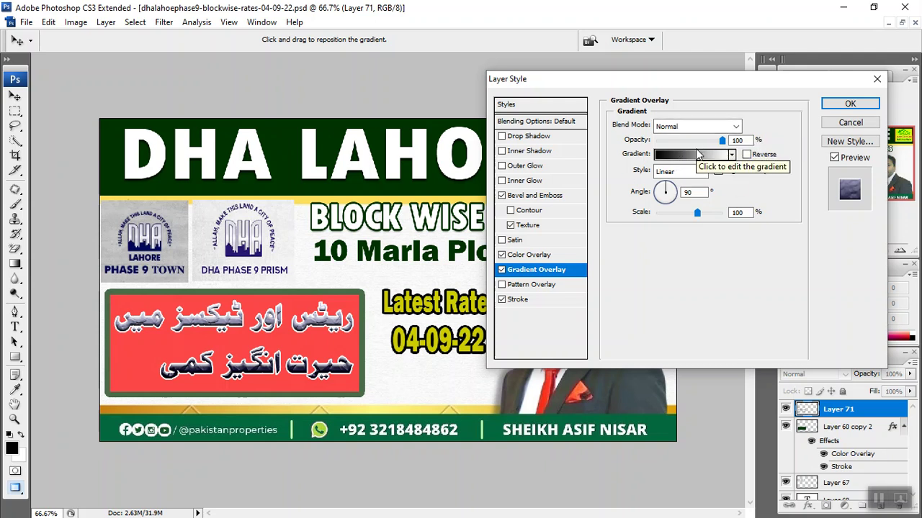
# Set the headline's gradient overlay to the Blue, Red, Yellow preset at 150% scale.
pyautogui.click(688, 154)
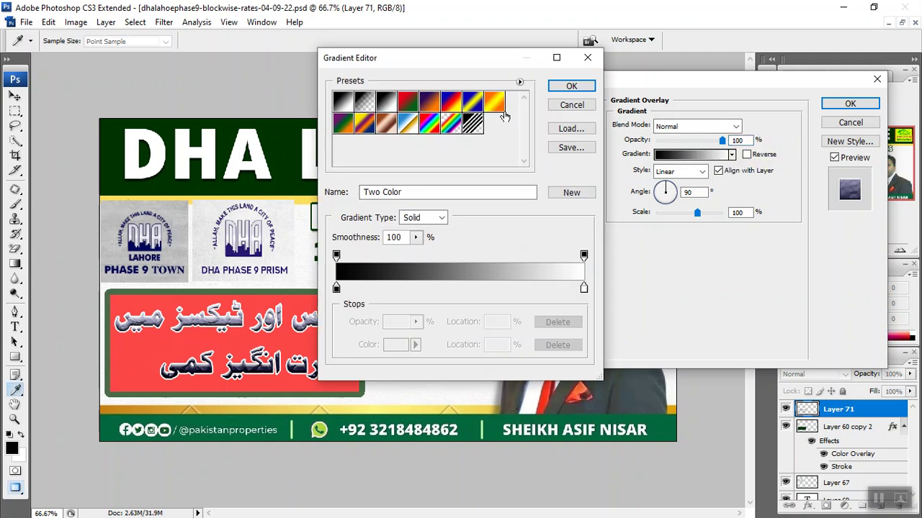
pyautogui.click(452, 105)
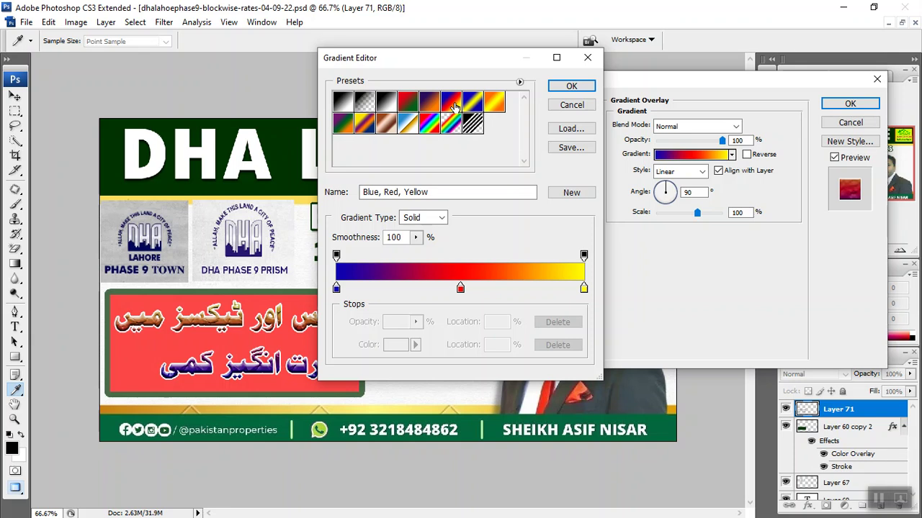
pyautogui.click(570, 87)
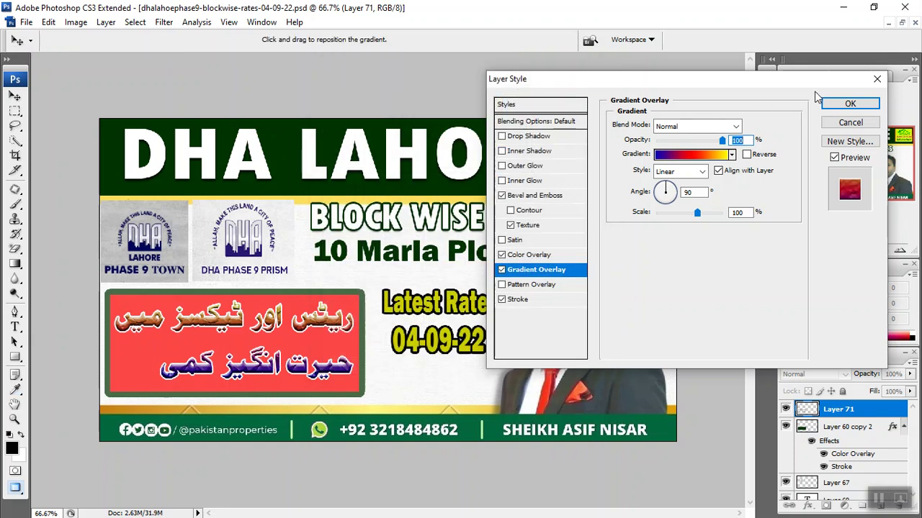
pyautogui.moveTo(697, 213)
pyautogui.mouseDown()
pyautogui.moveTo(678, 213)
pyautogui.moveTo(723, 214)
pyautogui.mouseUp()
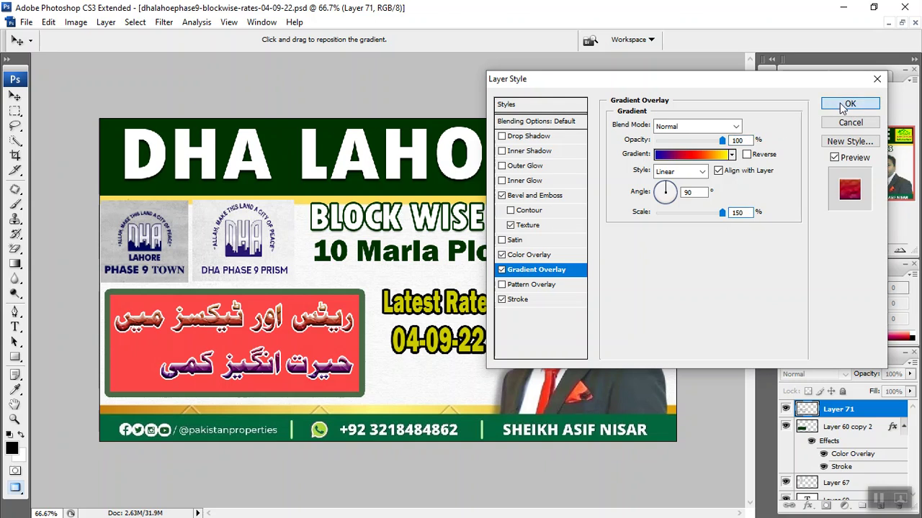
pyautogui.click(828, 104)
# Deselect headline Layer 71 by clicking empty canvas, then open the Image menu.
pyautogui.click(347, 455)
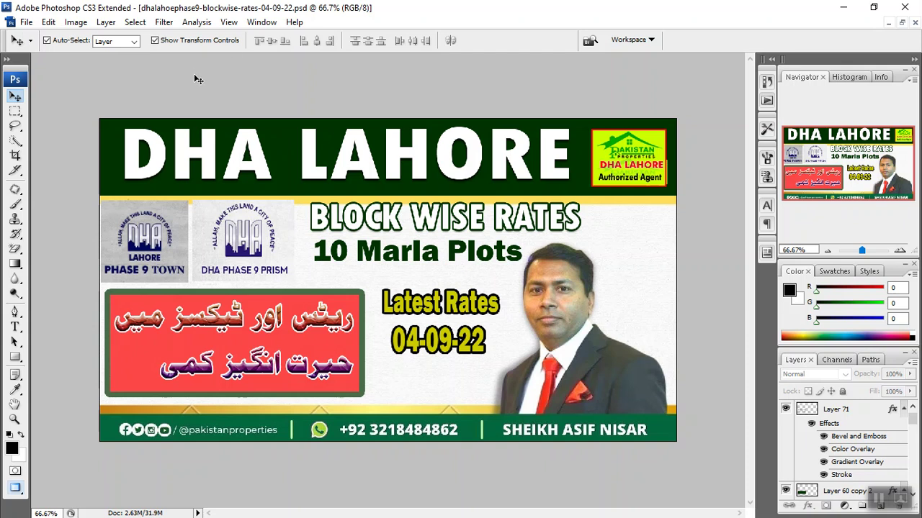
pyautogui.click(78, 22)
pyautogui.moveTo(85, 38)
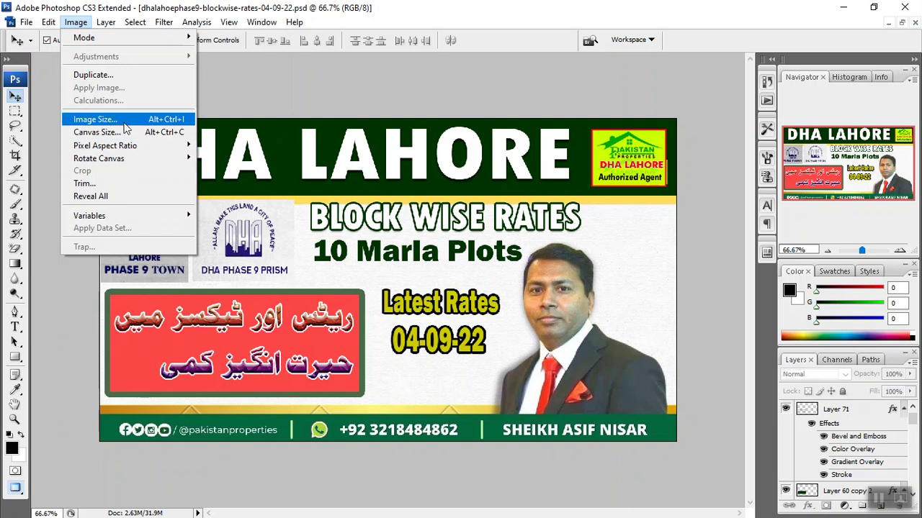
# Check Image Size reads 1280 × 717 pixels at 200 pixels/inch, closing it unchanged.
pyautogui.click(125, 124)
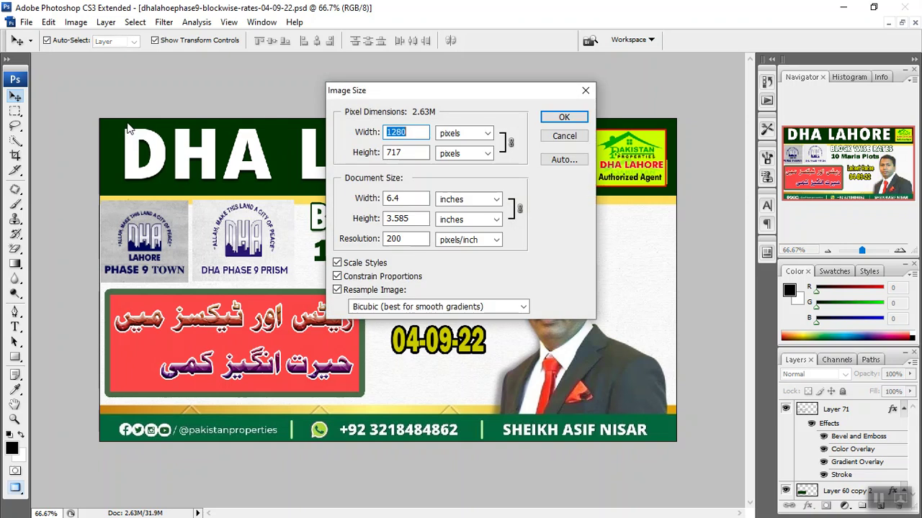
pyautogui.click(417, 135)
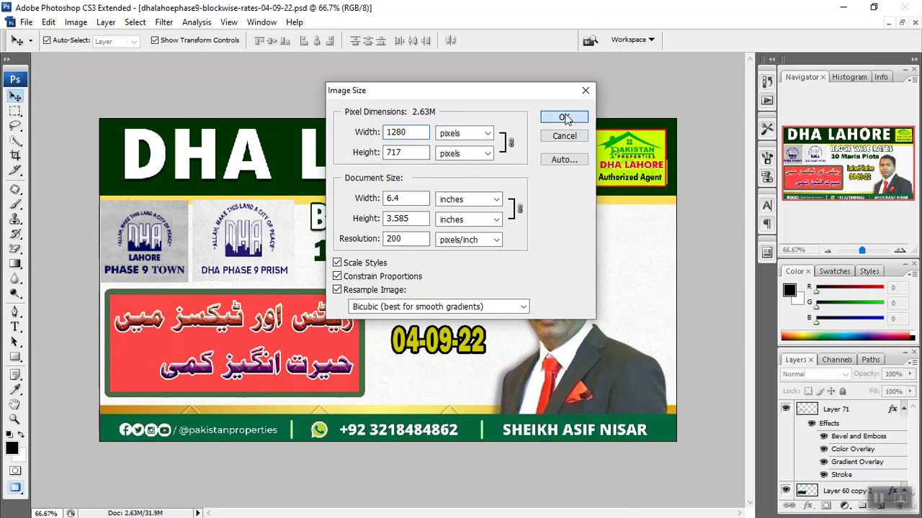
pyautogui.click(566, 119)
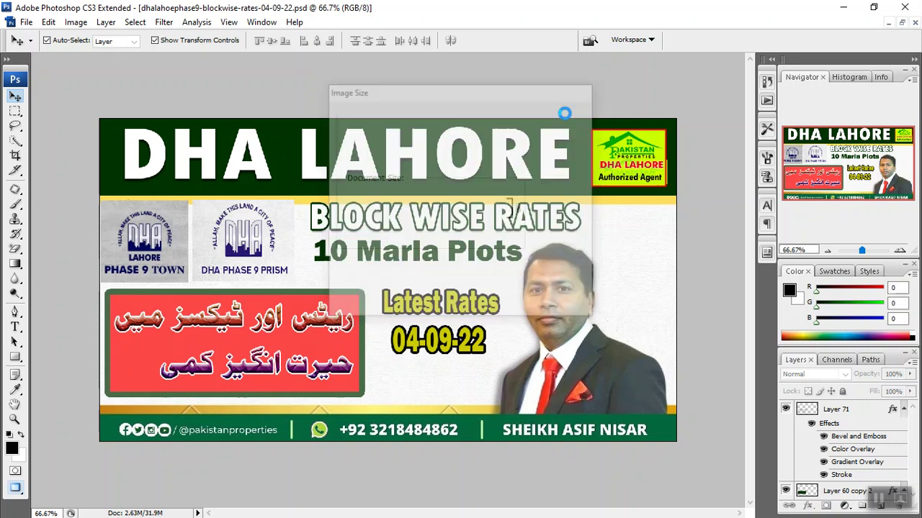
# Create a new 1280 × 720 pixel document from File > New.
pyautogui.click(24, 23)
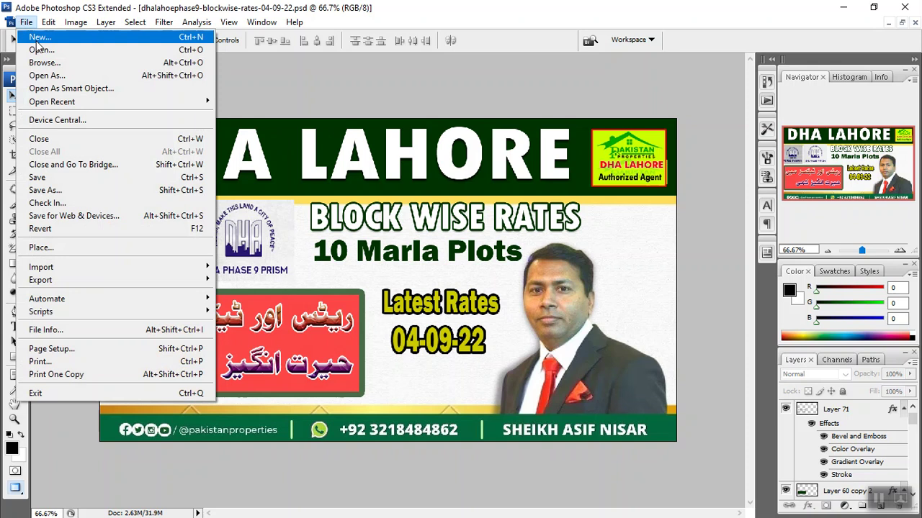
pyautogui.click(36, 39)
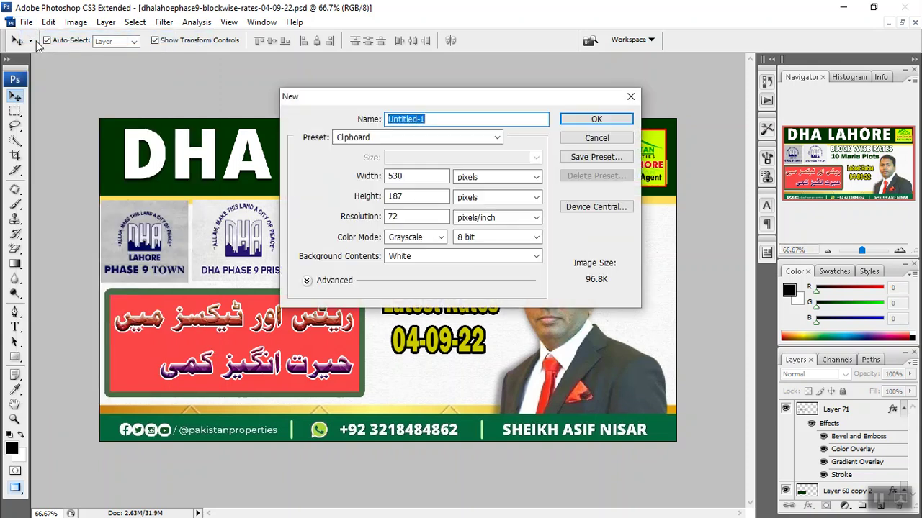
pyautogui.doubleClick(417, 175)
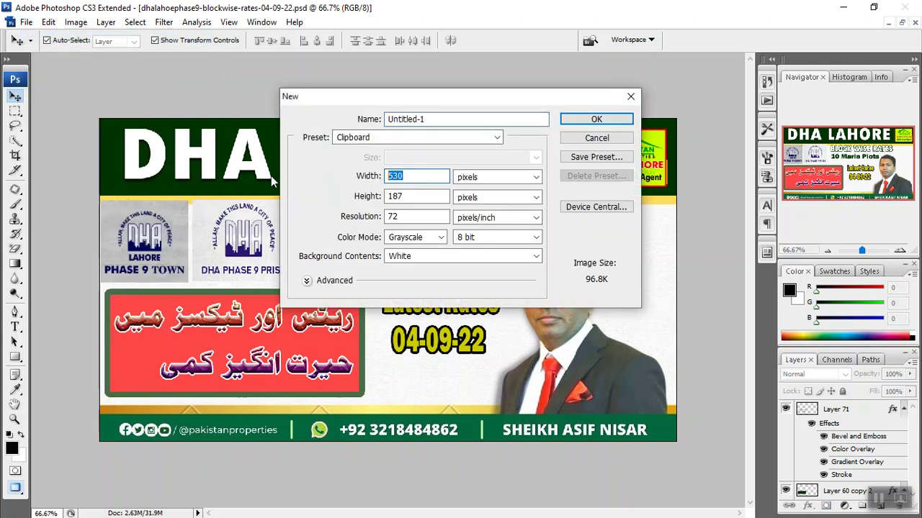
pyautogui.write('1280')
pyautogui.doubleClick(422, 195)
pyautogui.write('720')
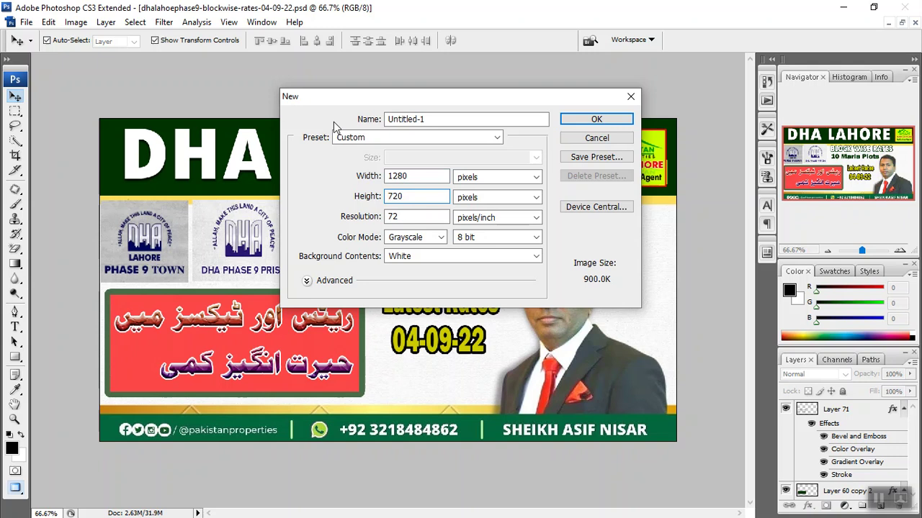
pyautogui.click(596, 120)
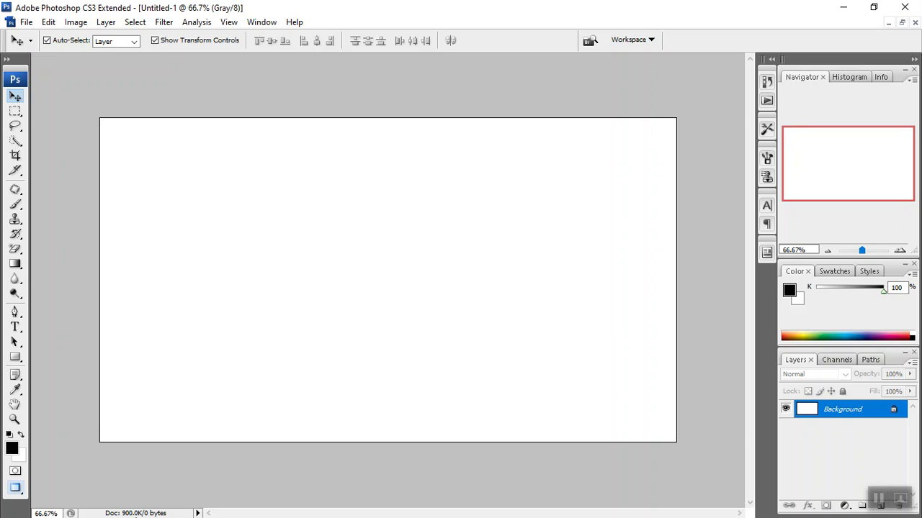
# Minimize Photoshop, restore the InPage Urdu document, and click into its text frame.
pyautogui.click(840, 9)
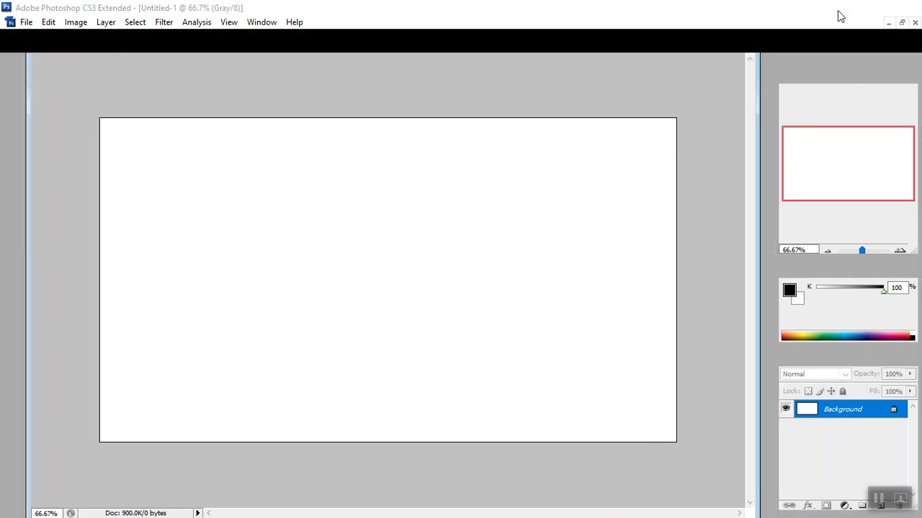
pyautogui.moveTo(461, 515)
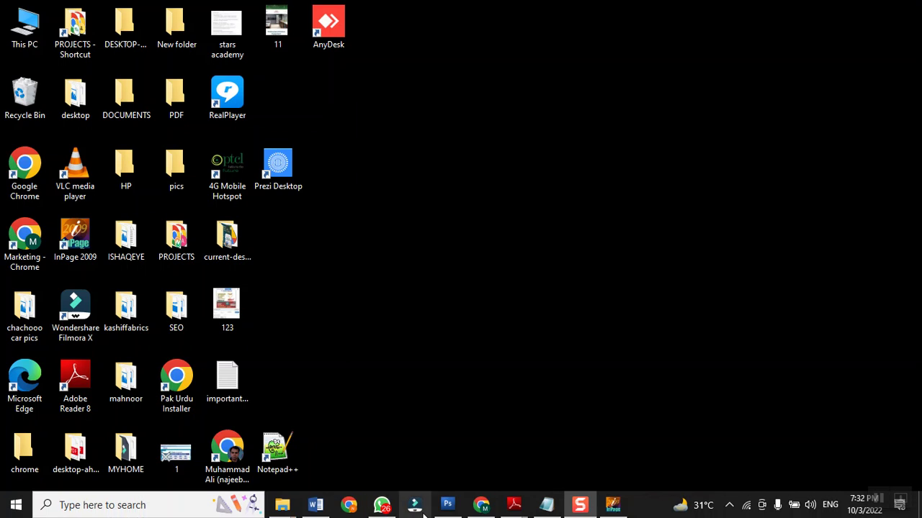
pyautogui.click(612, 505)
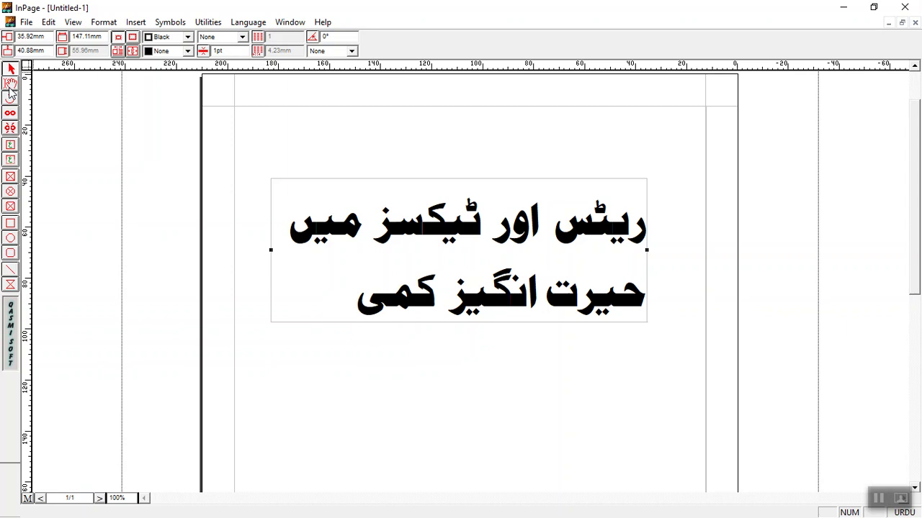
pyautogui.click(11, 83)
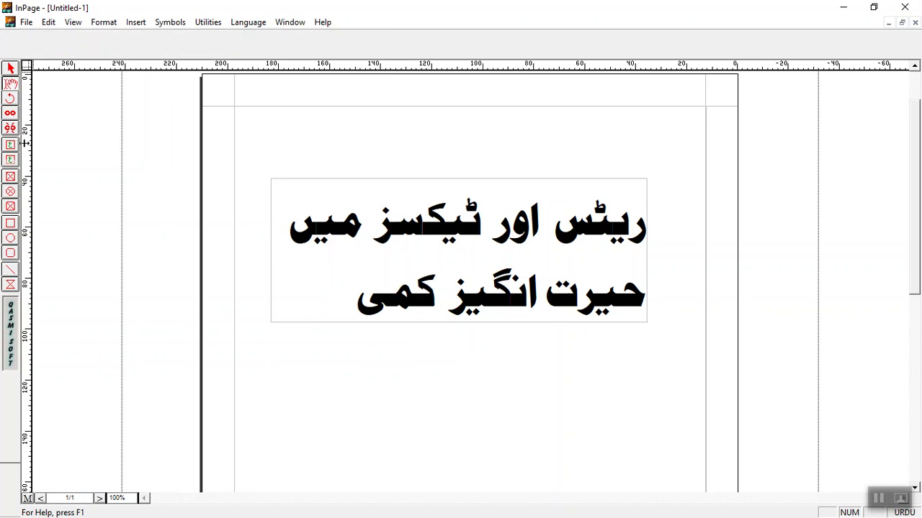
pyautogui.click(432, 227)
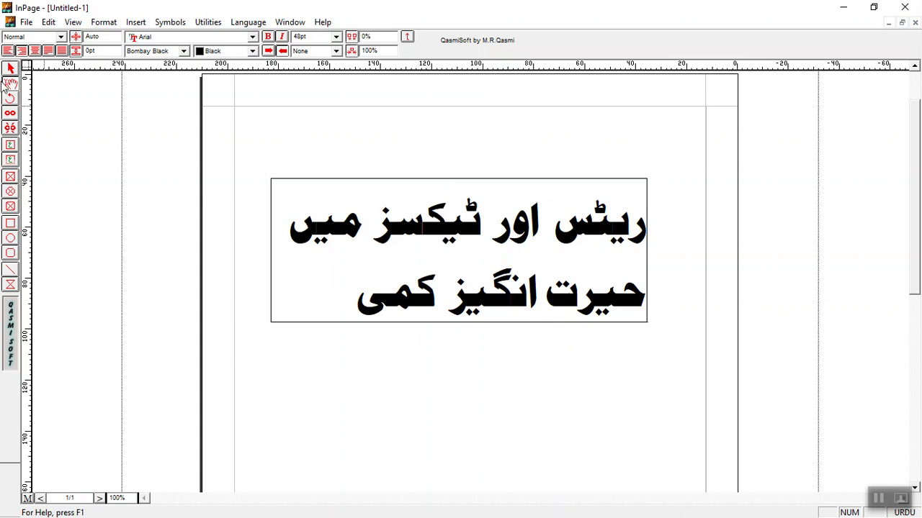
# Select the Urdu frame with the Arrow and Text tools, then exit InPage without saving.
pyautogui.click(10, 69)
pyautogui.click(322, 209)
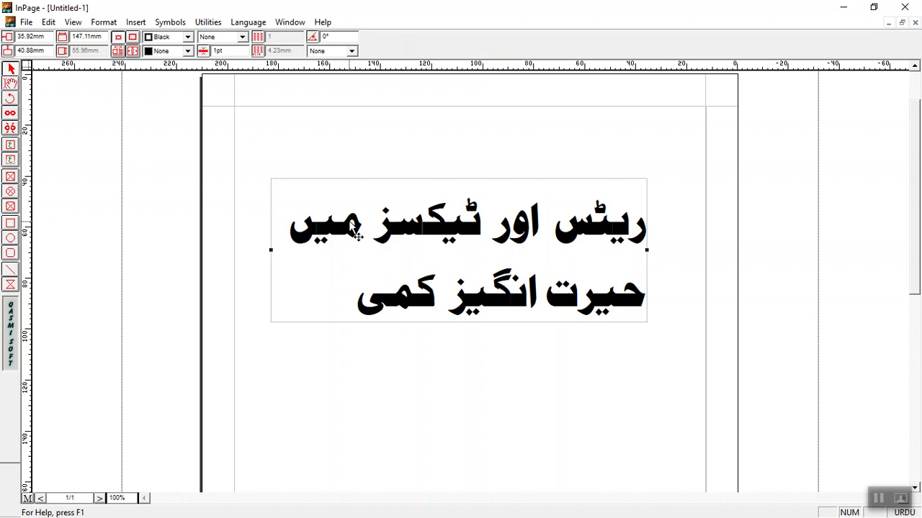
pyautogui.click(10, 83)
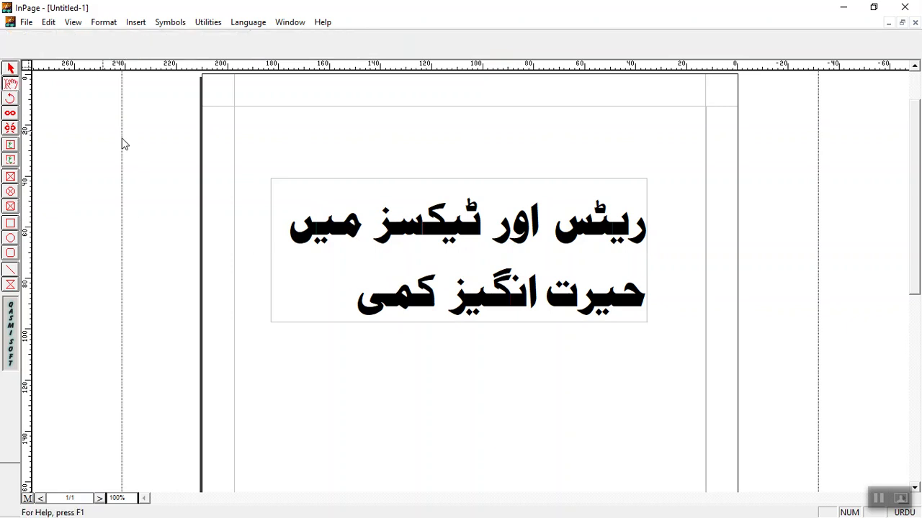
pyautogui.click(386, 236)
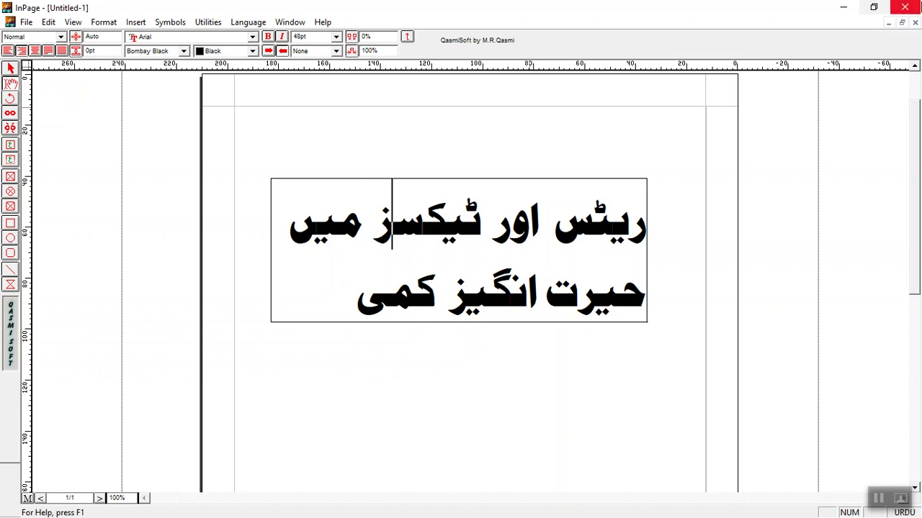
pyautogui.click(904, 8)
pyautogui.click(463, 294)
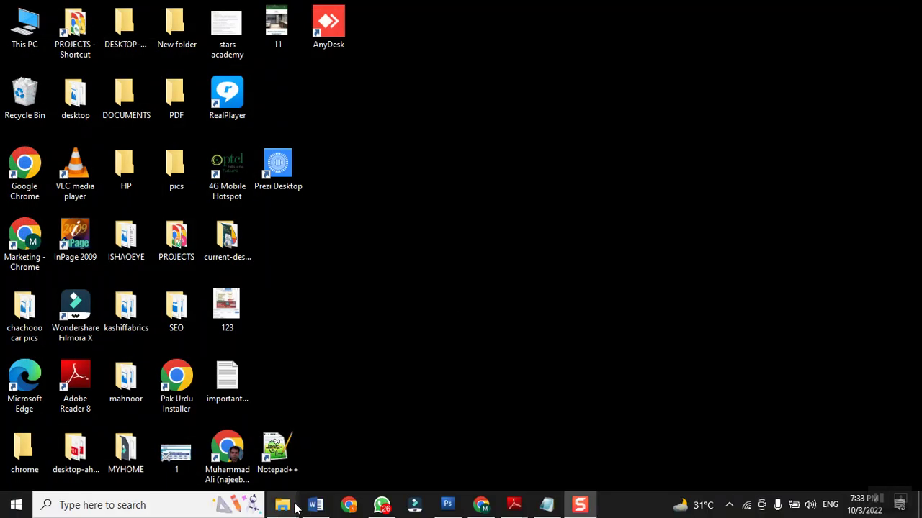
pyautogui.click(313, 507)
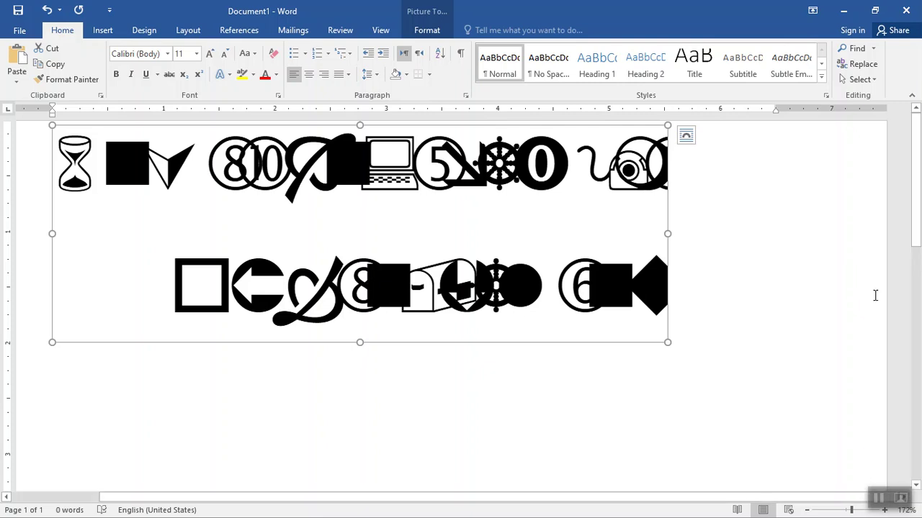
pyautogui.click(844, 11)
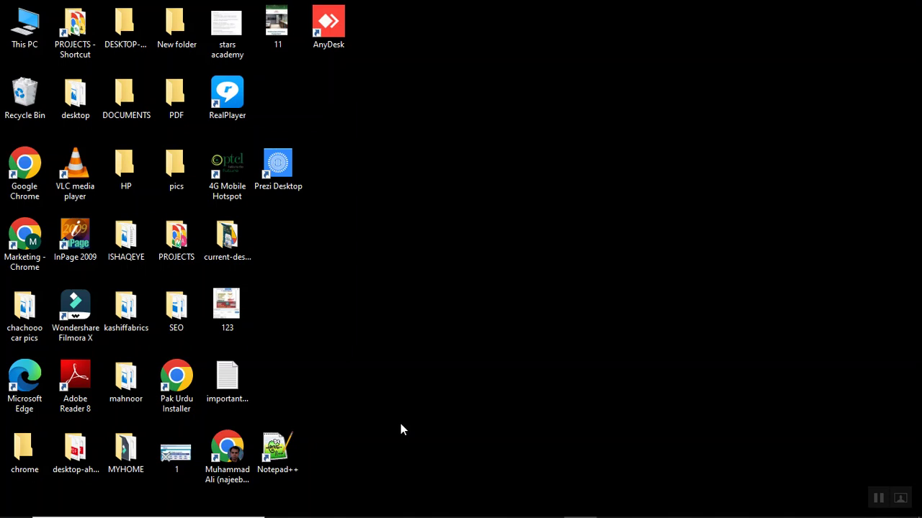
# Restore Photoshop and cycle with Ctrl+Tab between documents toward the DHA Lahore banner.
pyautogui.click(448, 504)
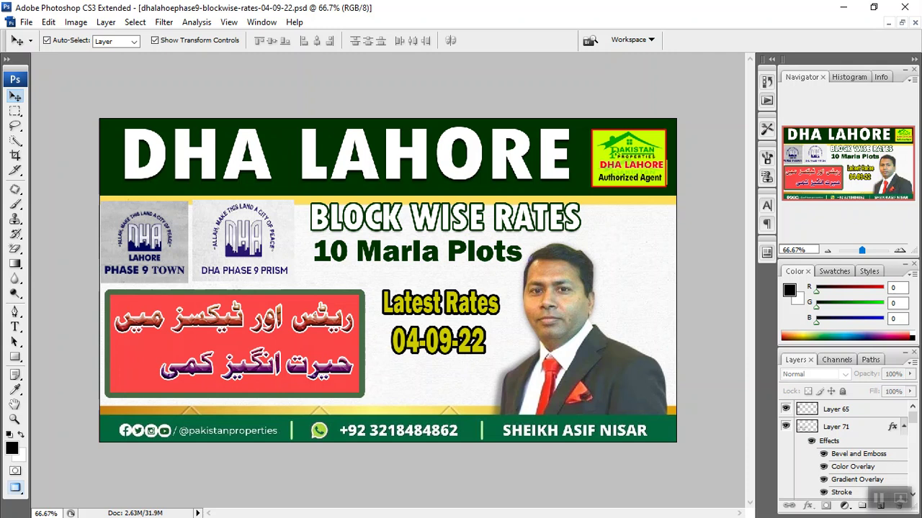
pyautogui.hotkey('ctrl', 'Tab')
pyautogui.hotkey('ctrl', 'Tab')
pyautogui.hotkey('ctrl', 'Tab')
pyautogui.hotkey('ctrl', 'Tab')
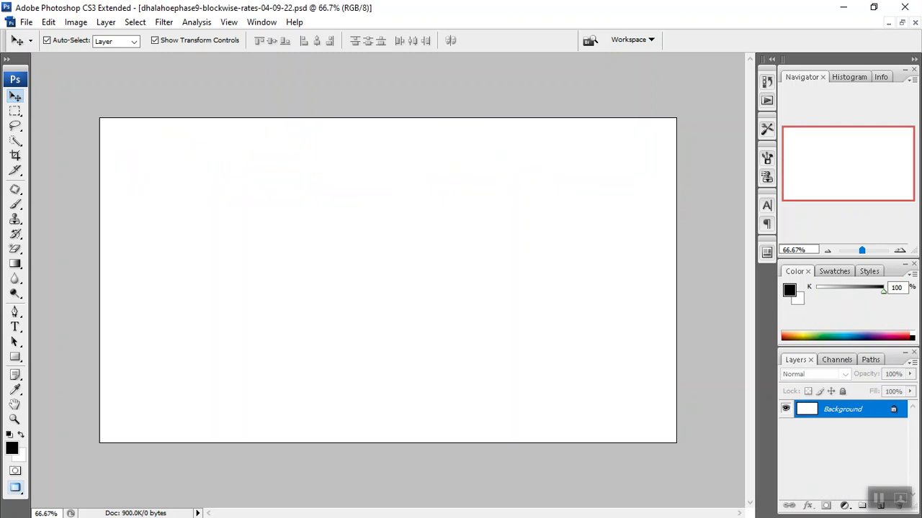
pyautogui.hotkey('ctrl', 'Tab')
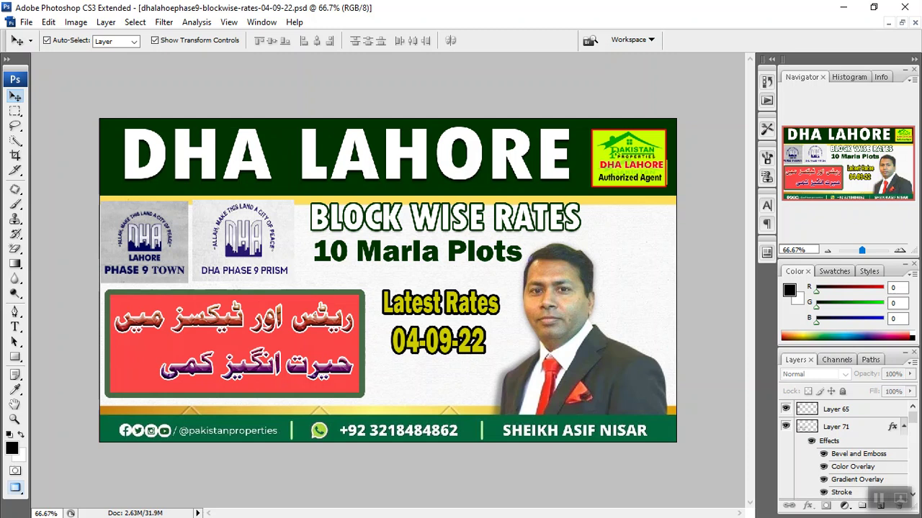
# Minimize Photoshop and launch InPage 2009 from its desktop icon.
pyautogui.click(837, 12)
pyautogui.doubleClick(76, 245)
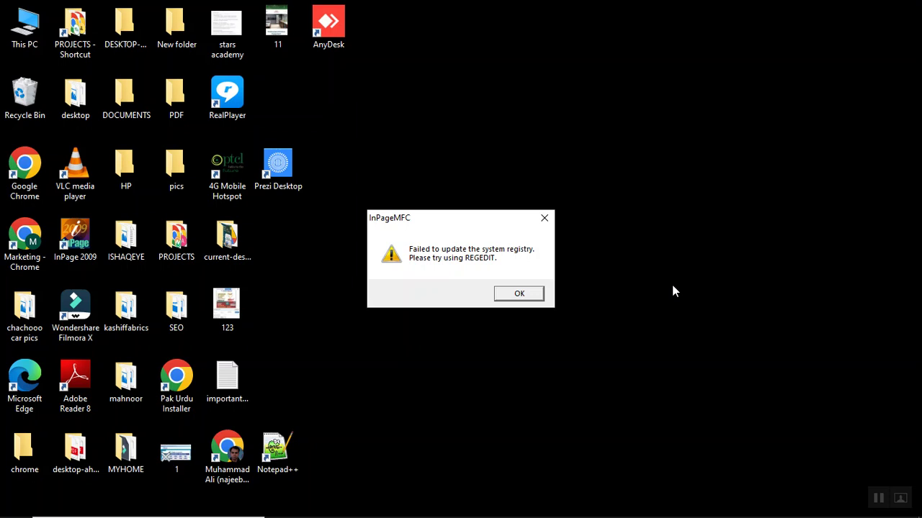
# Dismiss InPage's registry error, minimize InPage, then restore and minimize Word.
pyautogui.click(527, 296)
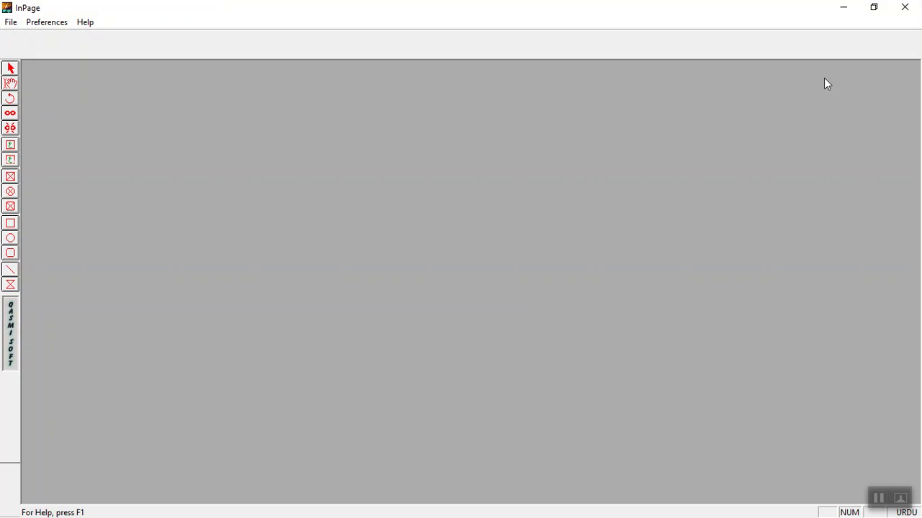
pyautogui.click(841, 7)
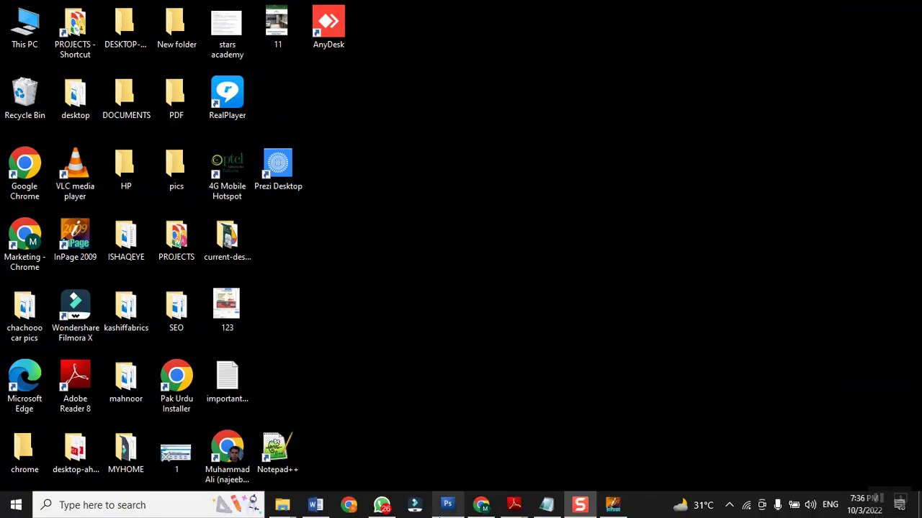
pyautogui.click(317, 506)
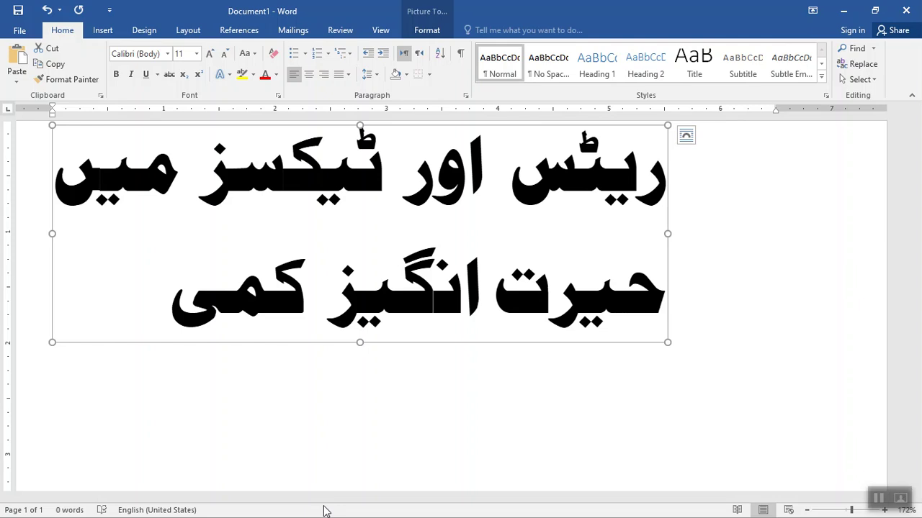
pyautogui.click(844, 16)
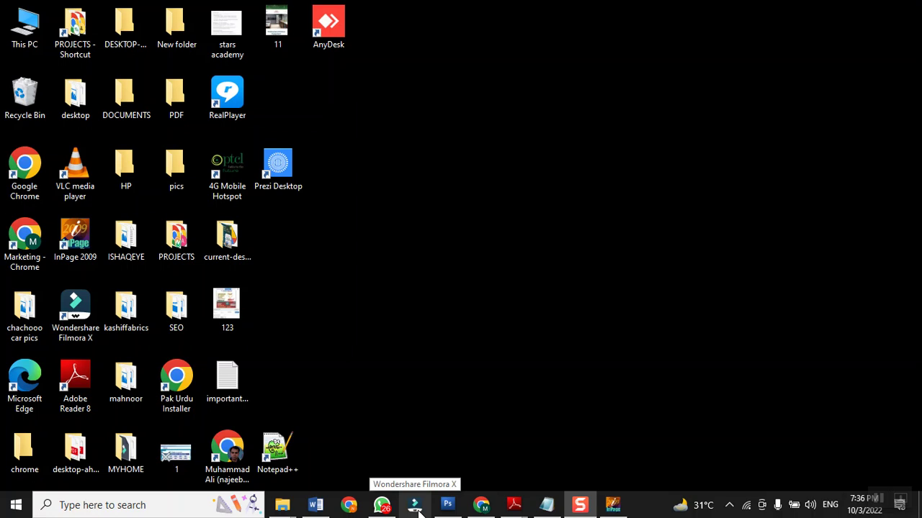
pyautogui.click(416, 506)
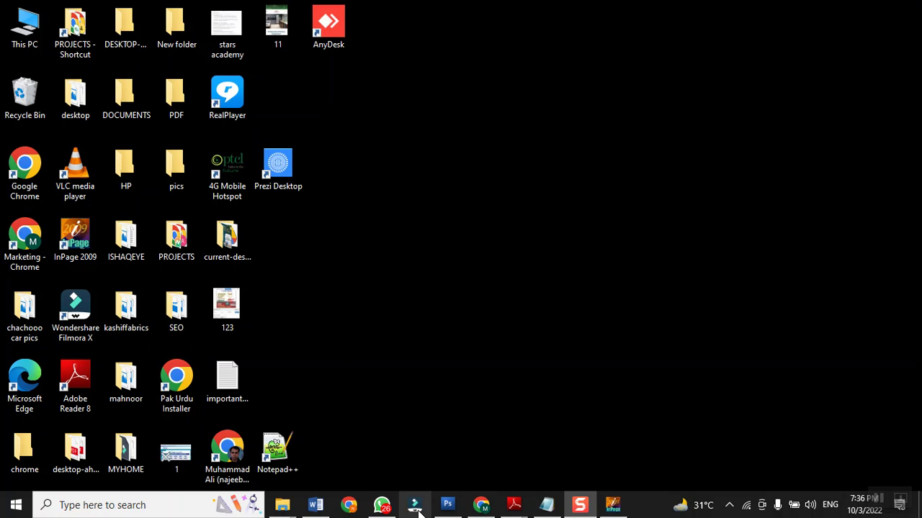